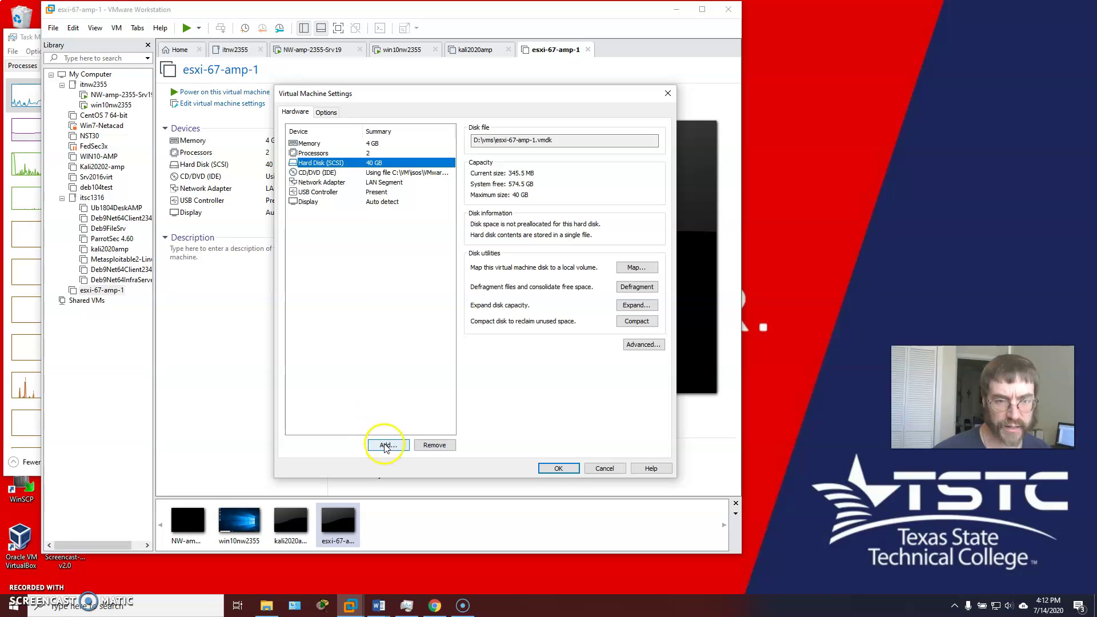
Add a second network adapter to the esxi-67-amp-1 virtual machine
left_click(323, 192)
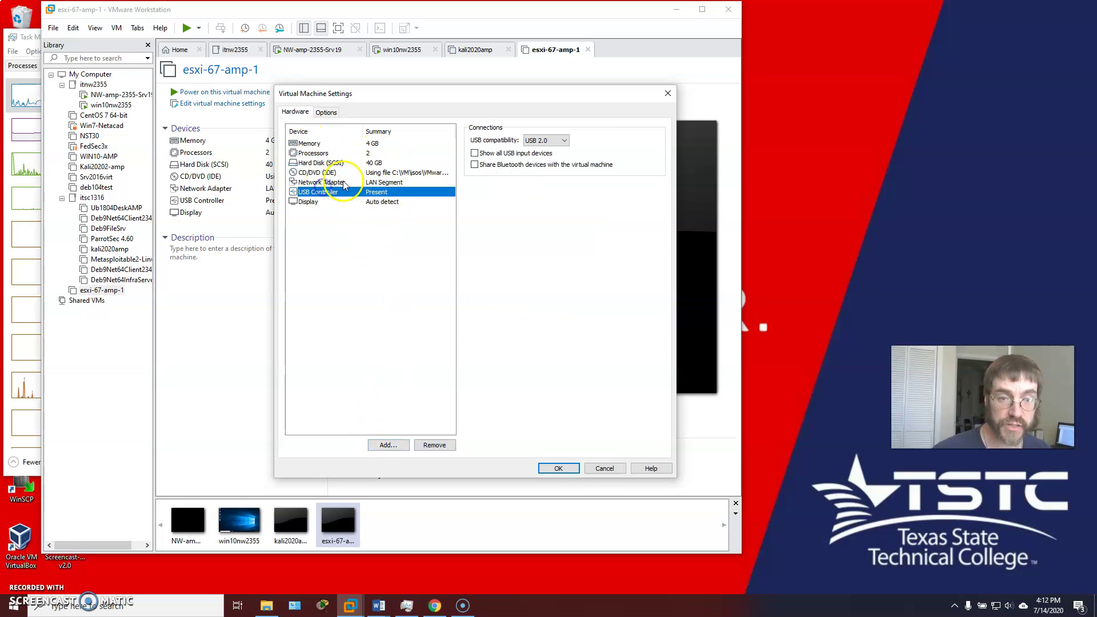
left_click(322, 183)
left_click(387, 446)
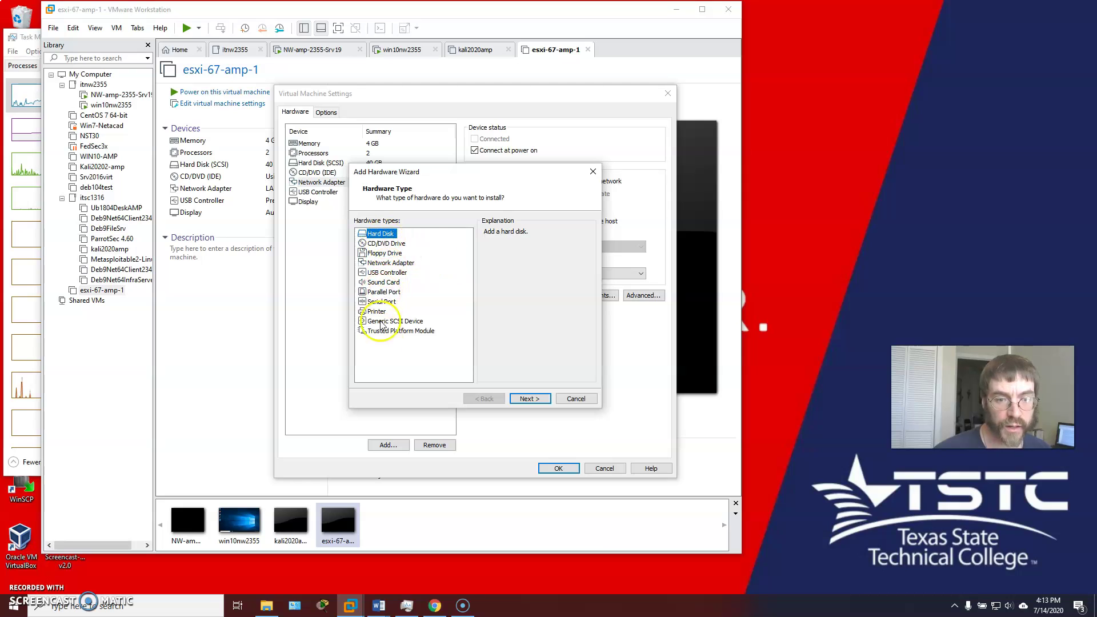
left_click(389, 263)
left_click(527, 398)
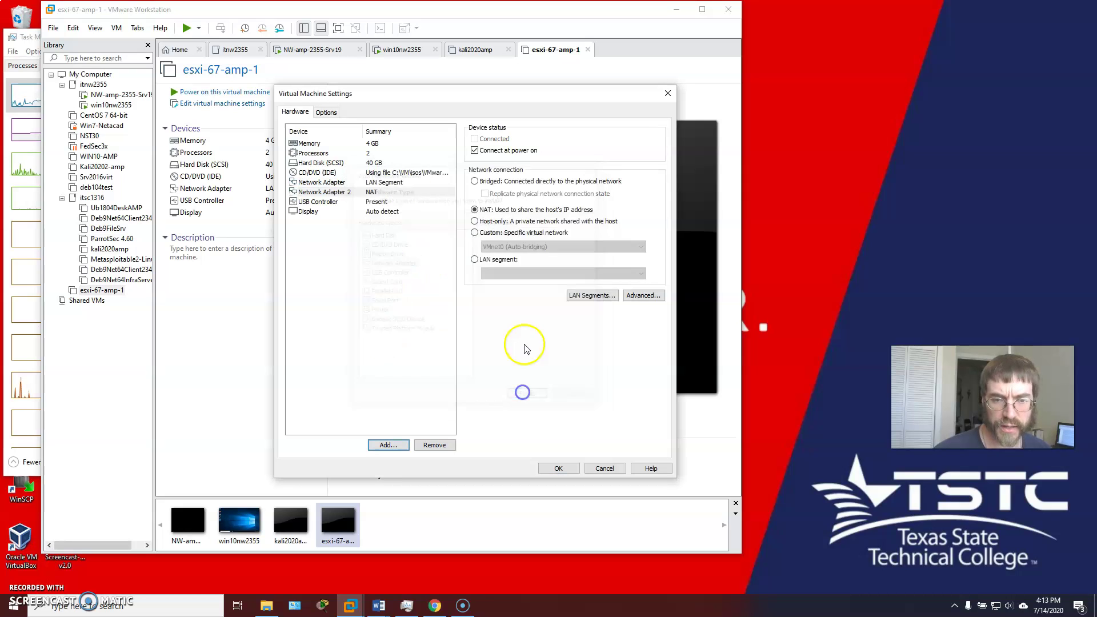
Connect Network Adapter 2 to the custom virtual network VMnet2 (Host-only)
left_click(483, 234)
left_click(504, 247)
left_click(506, 256)
left_click(516, 249)
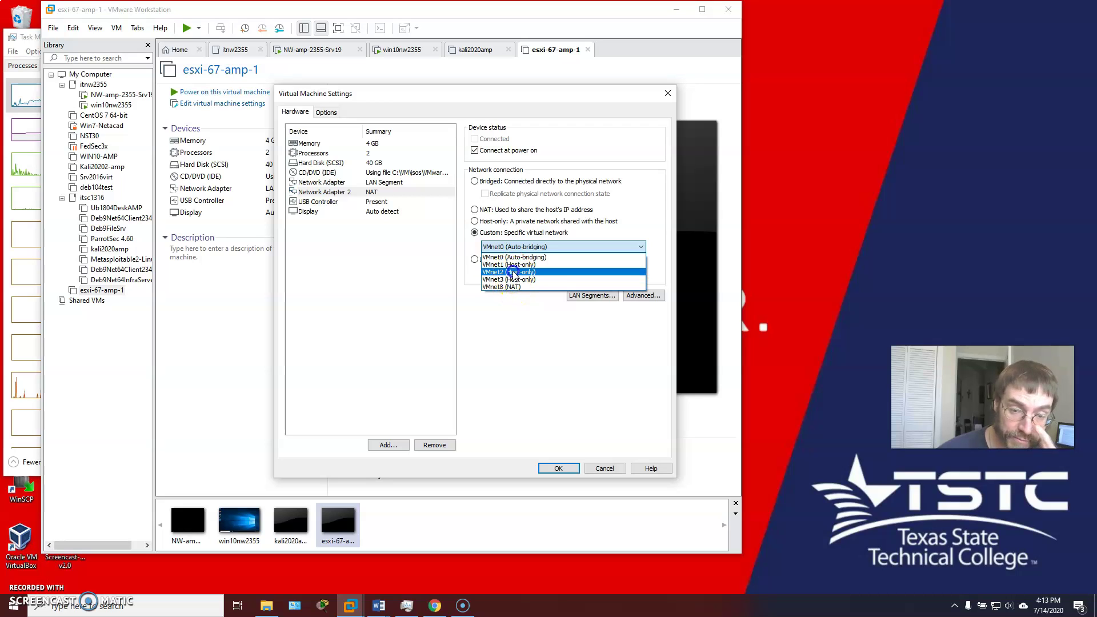
left_click(513, 272)
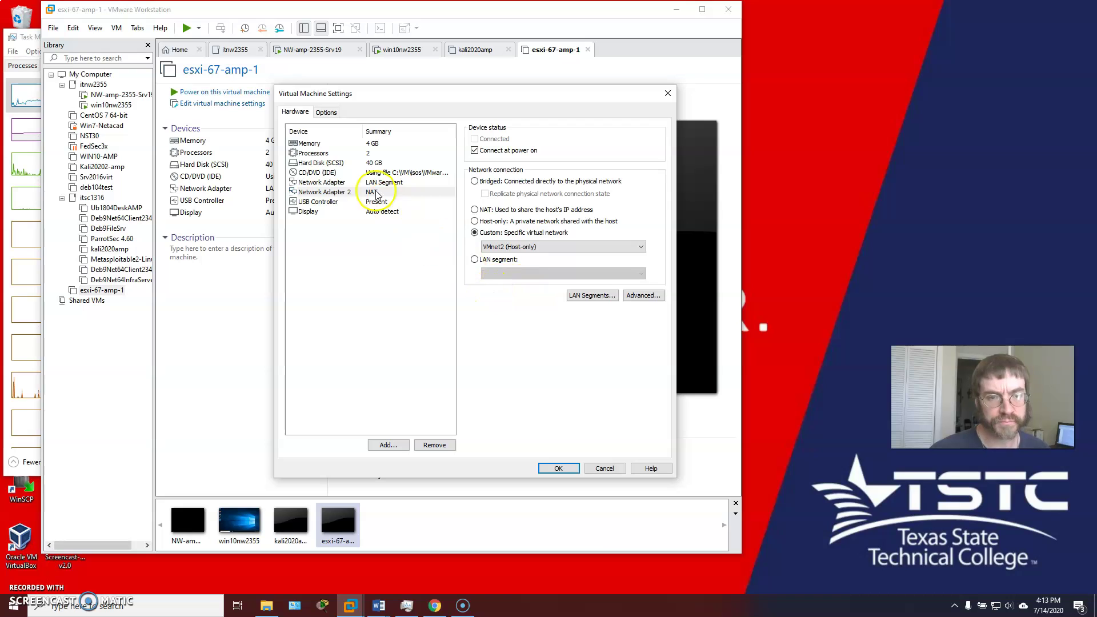
Start adding another hard disk to the virtual machine, using the SCSI disk type
left_click(322, 163)
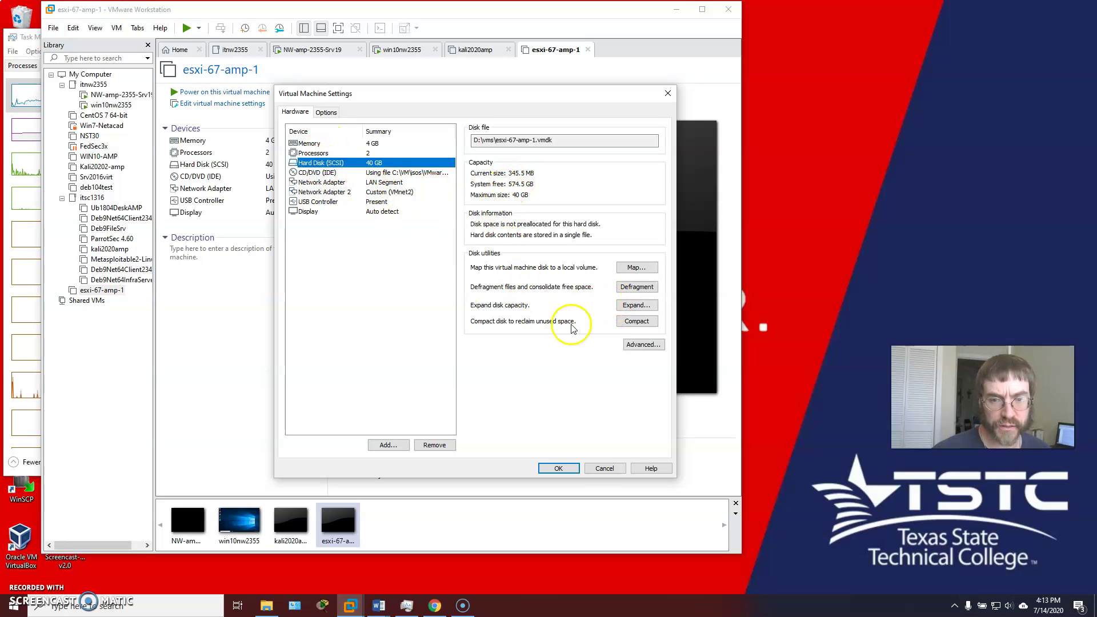
left_click(387, 445)
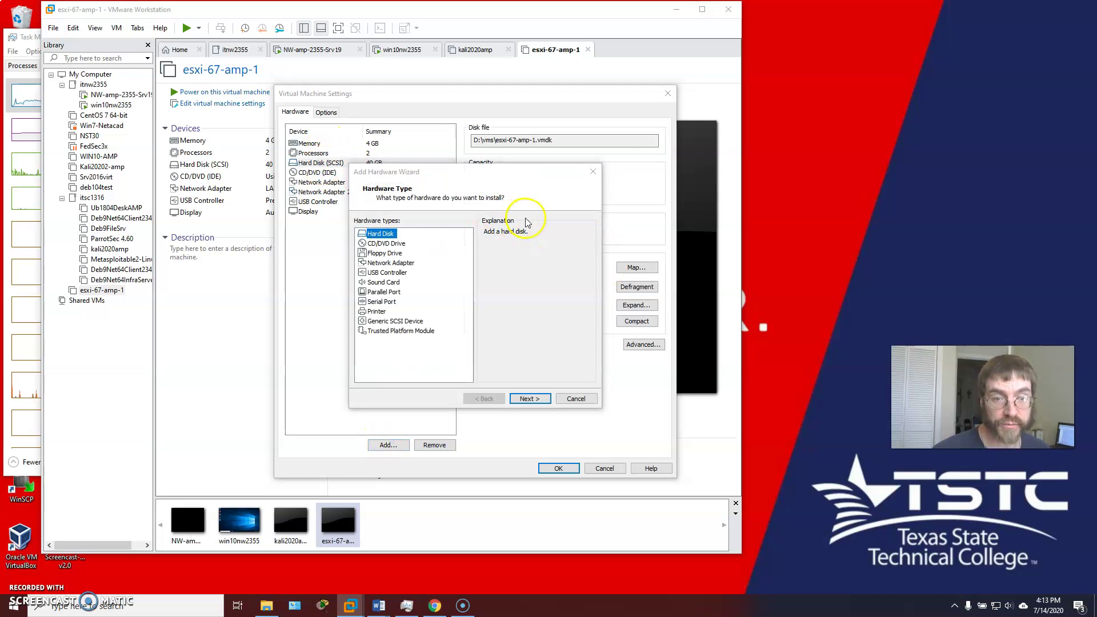
left_click(529, 398)
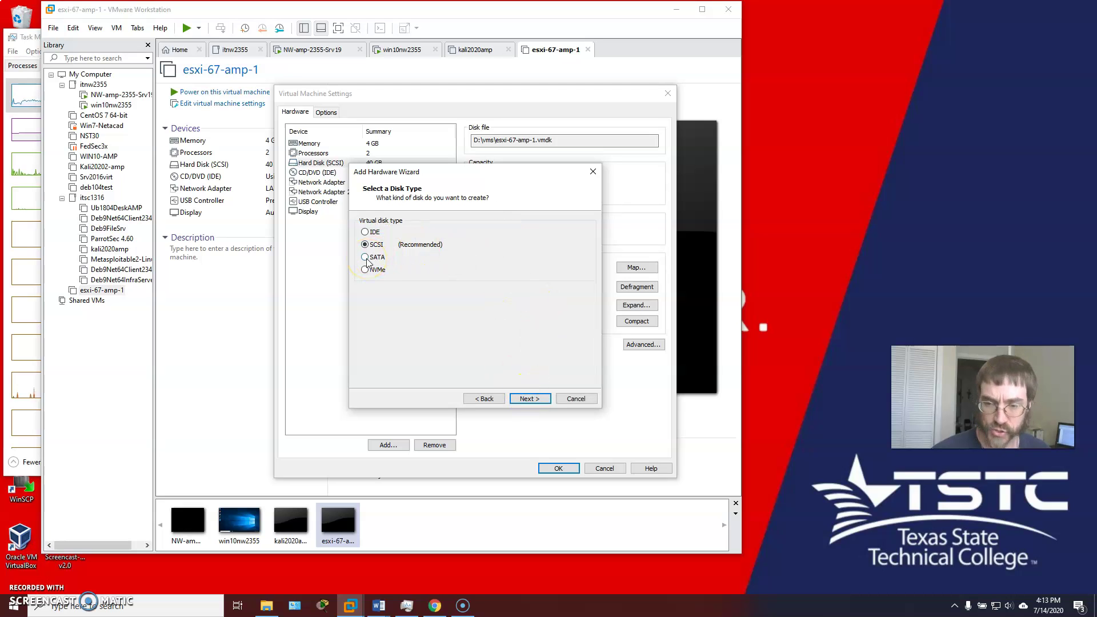
left_click(402, 261)
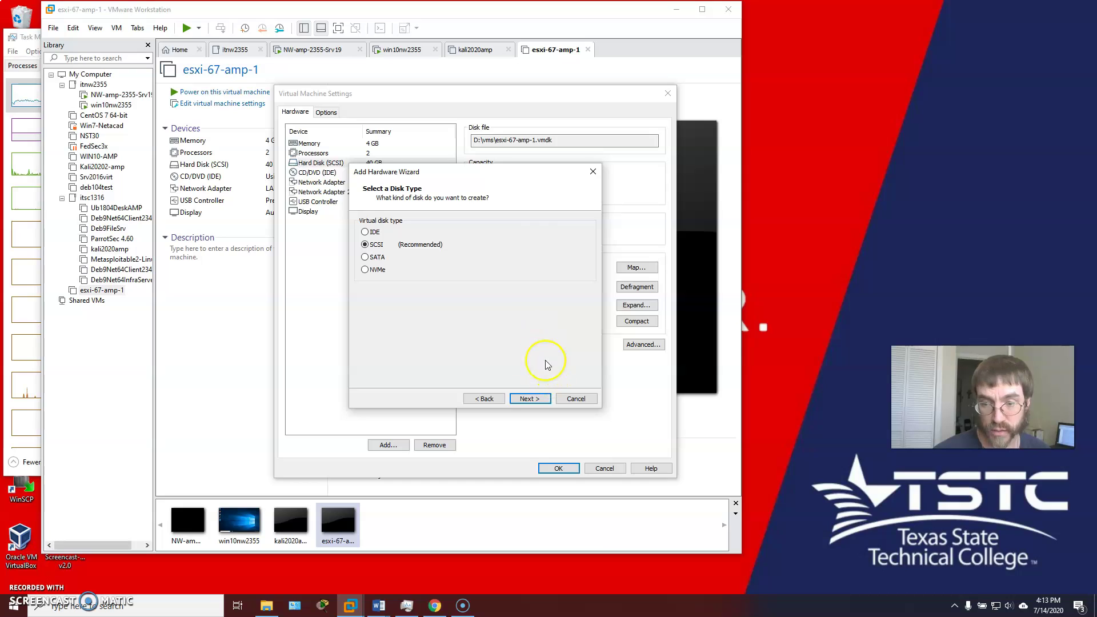
left_click(529, 399)
Create the new disk with a maximum size of 150 GB, stored as a single file, and save the virtual machine settings
left_click(435, 224)
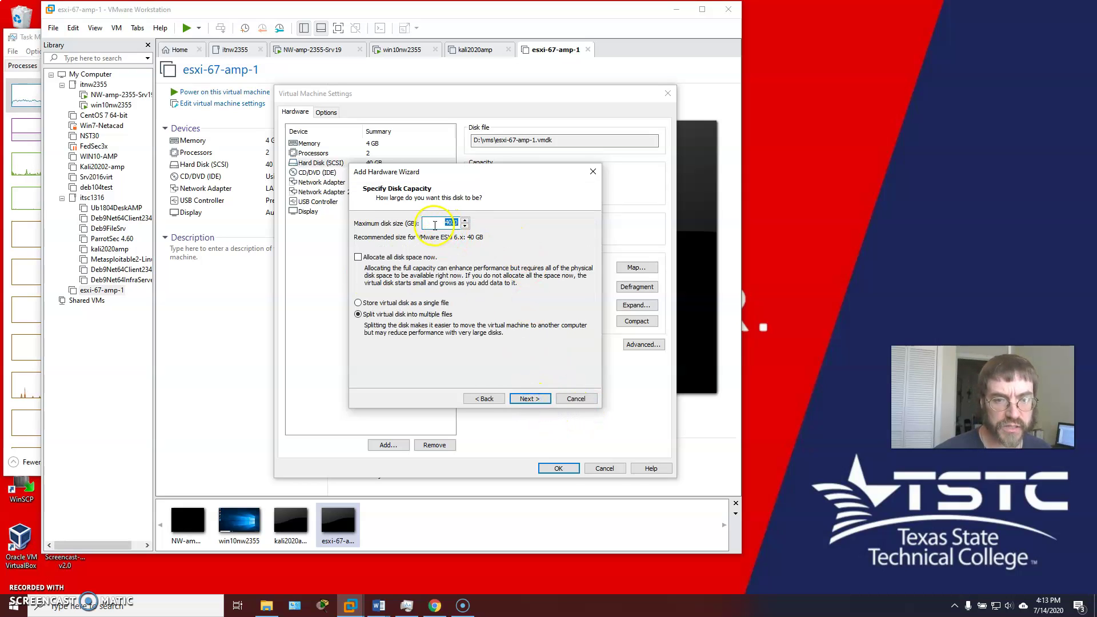
left_click_drag(435, 225, 451, 222)
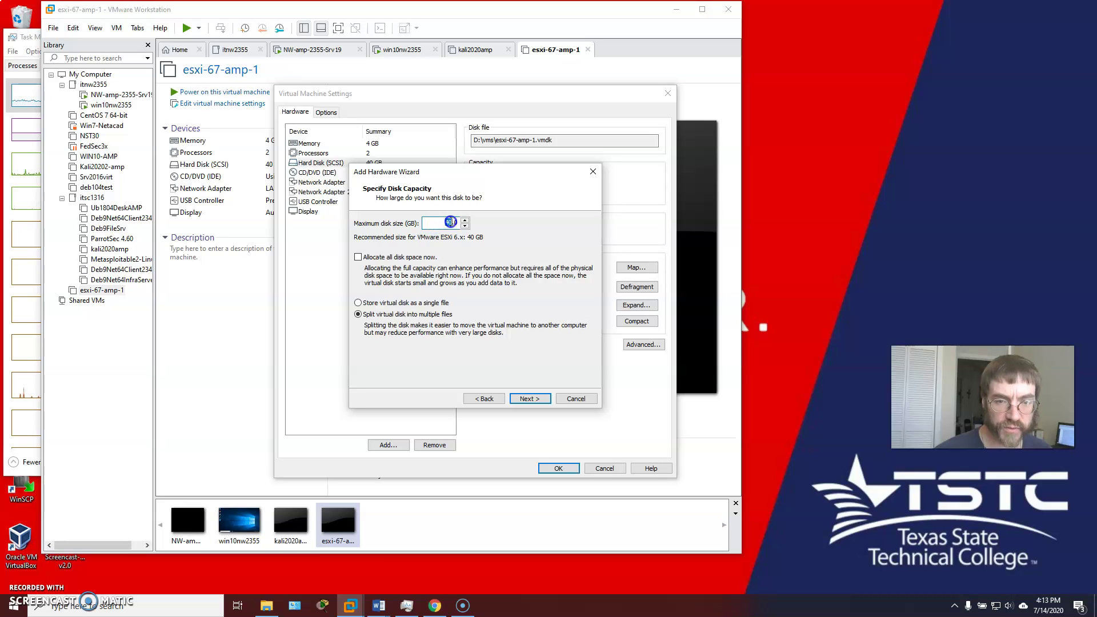
type("150.0")
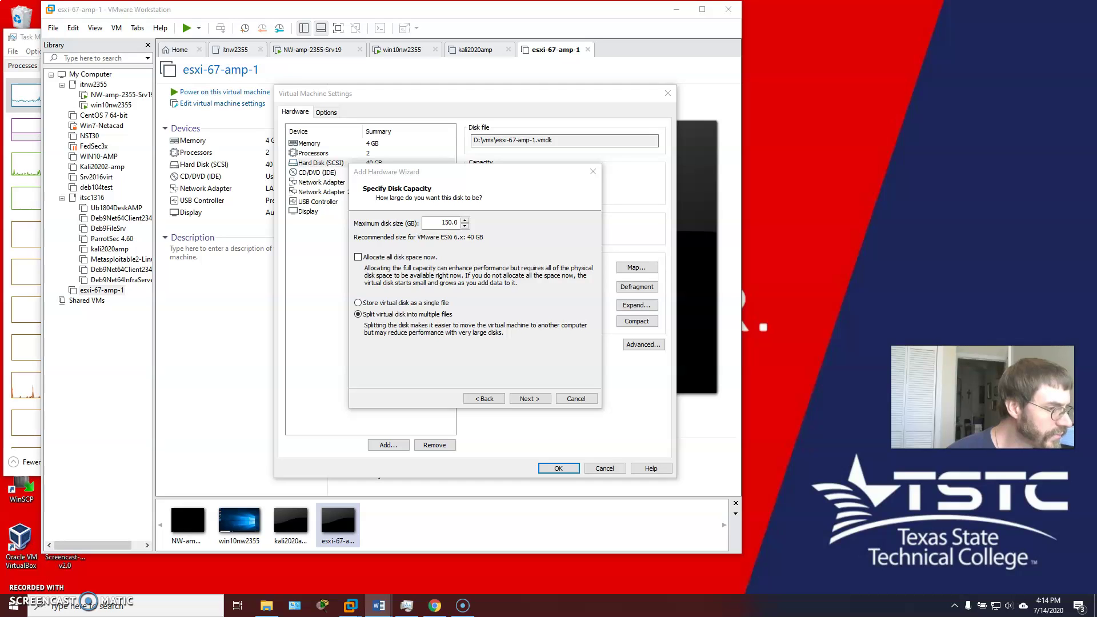
left_click(359, 303)
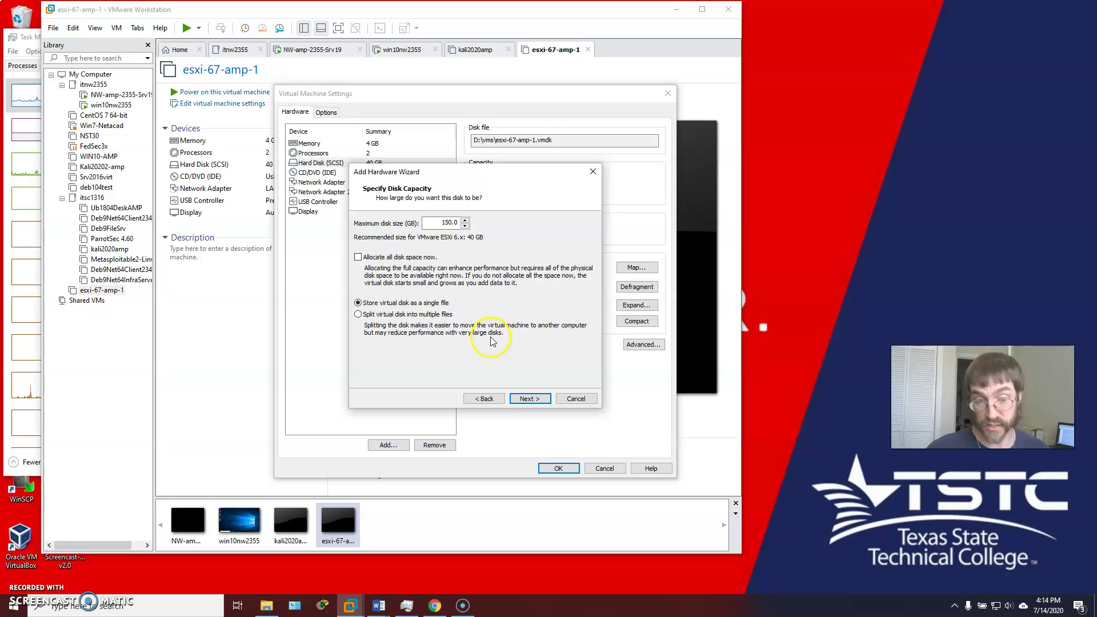
left_click(530, 399)
left_click(449, 248)
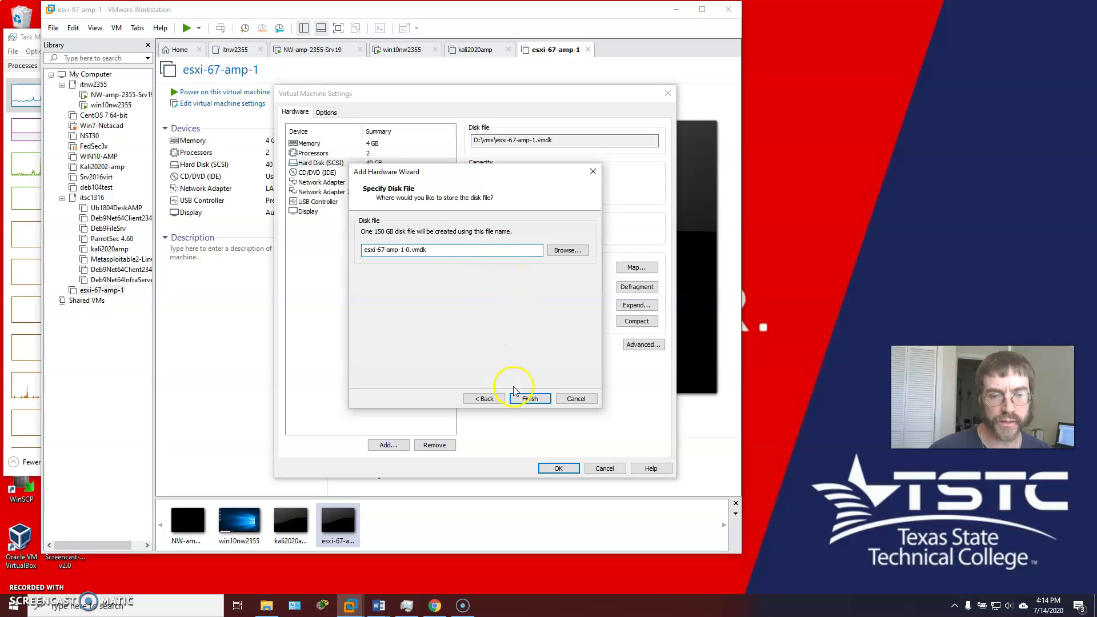
left_click(524, 400)
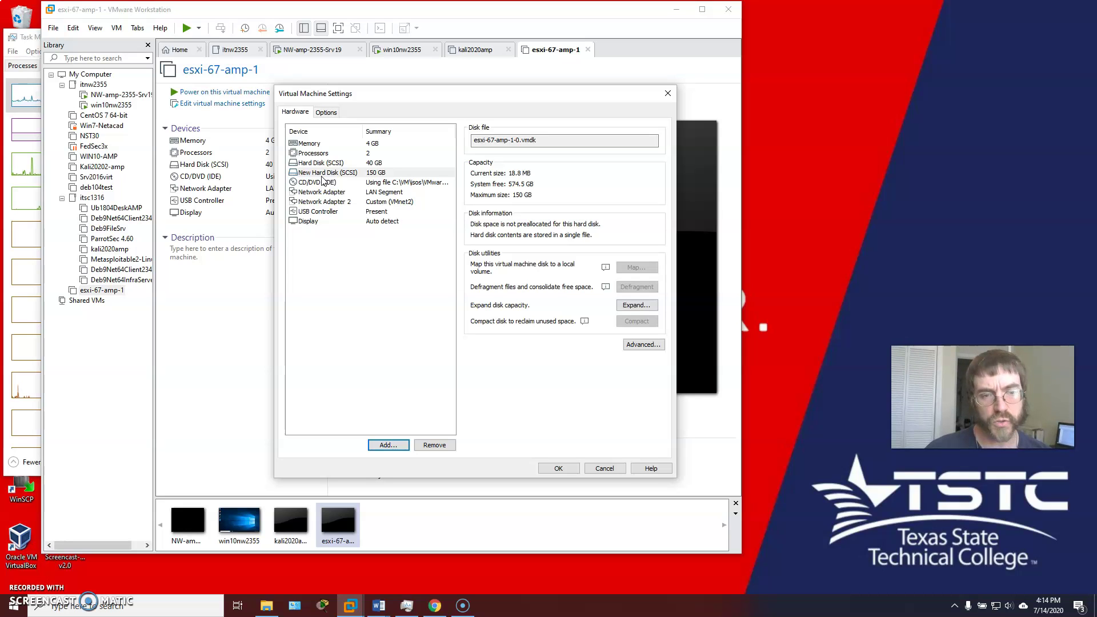
left_click(560, 469)
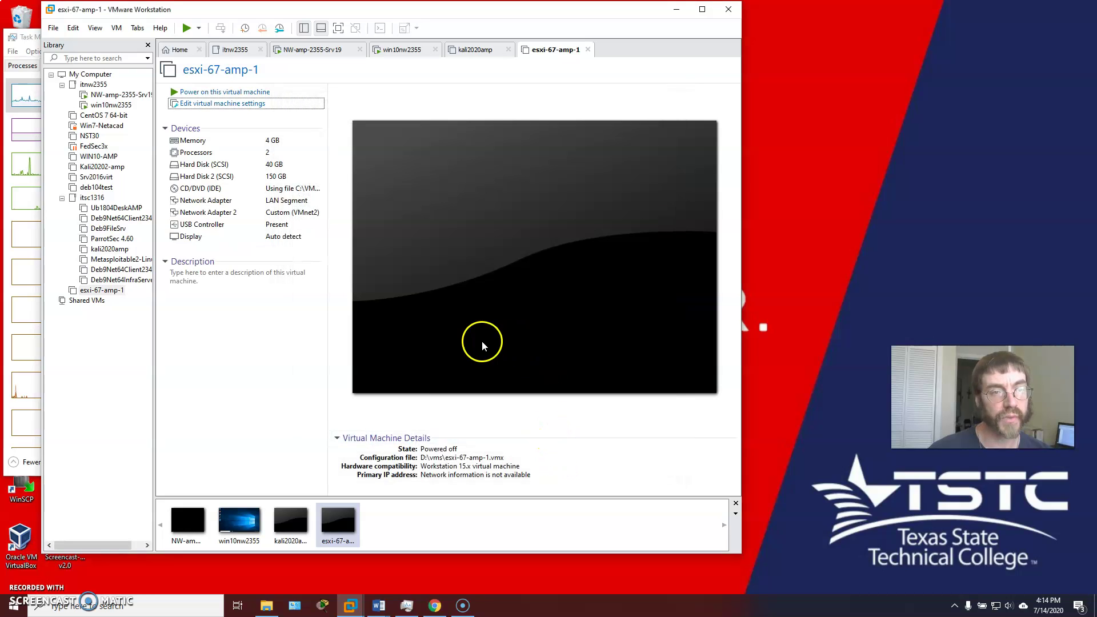
Power on the esxi-67-amp-1 virtual machine and open the ESXi System Customization screen
left_click(244, 92)
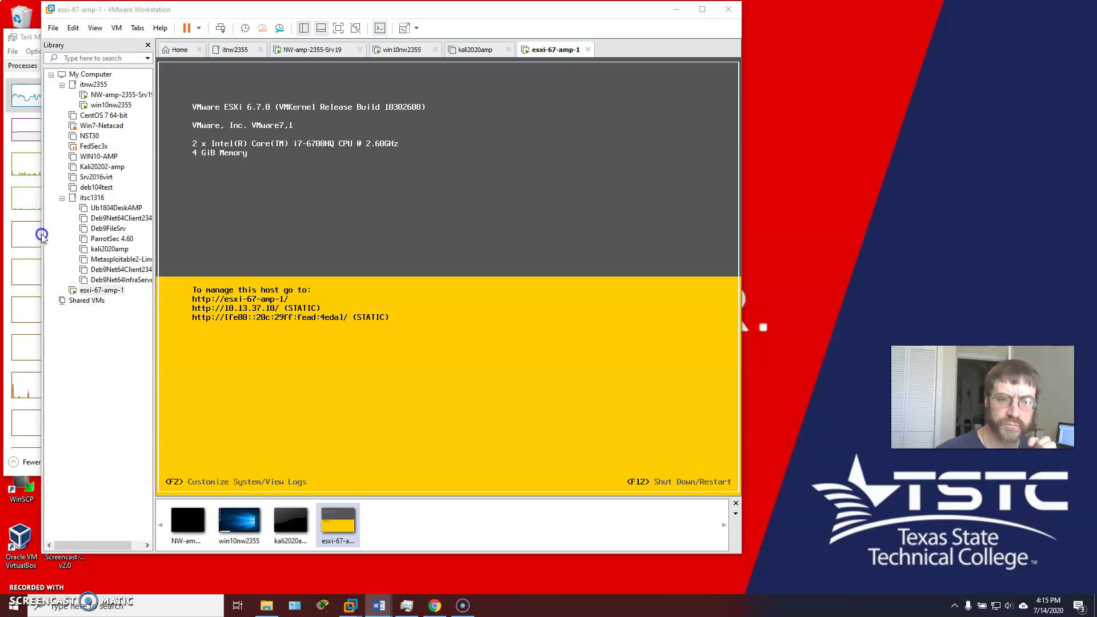
left_click(461, 245)
key("ctrl+alt")
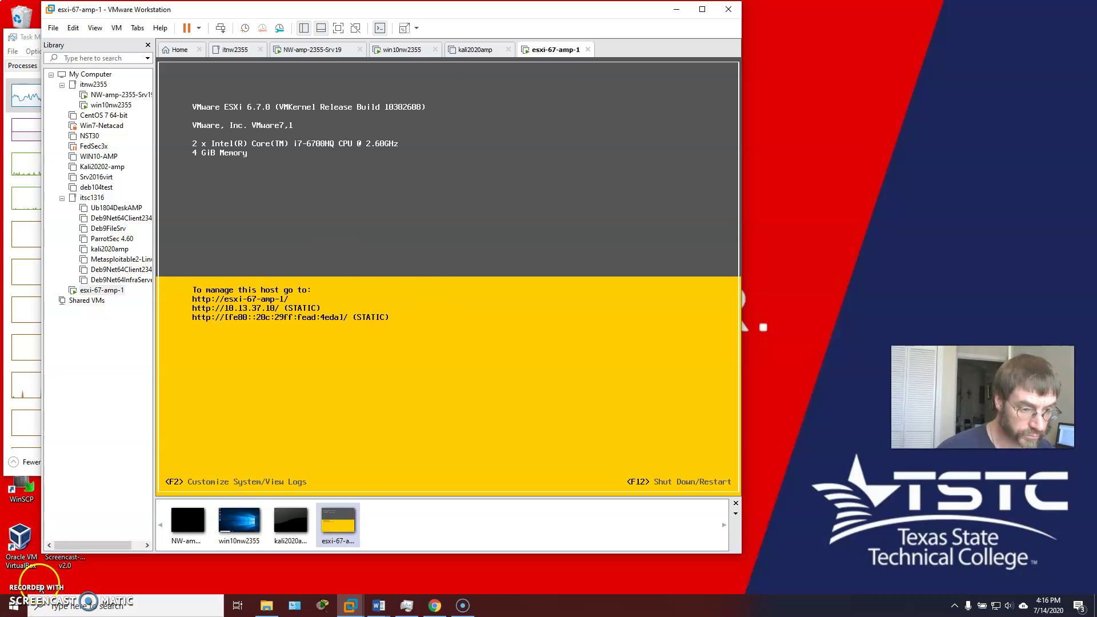
key("F2")
left_click(363, 224)
left_click(290, 142)
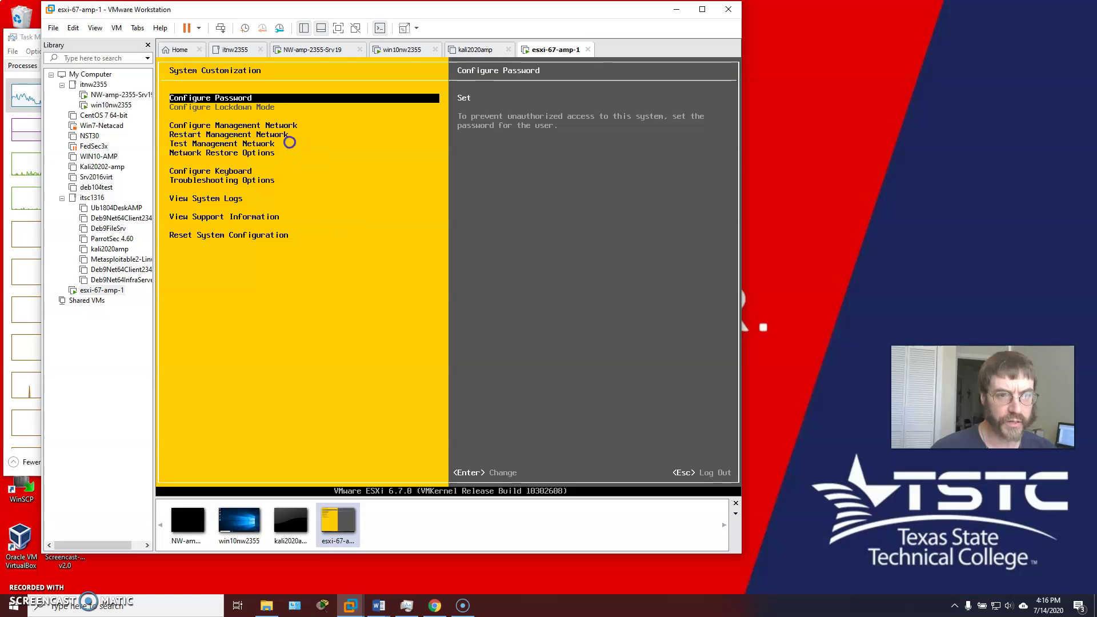
Review the network adapters vmnic0 and vmnic1 available for the ESXi management network, leaving the selection as it is
key("Down")
key("Return")
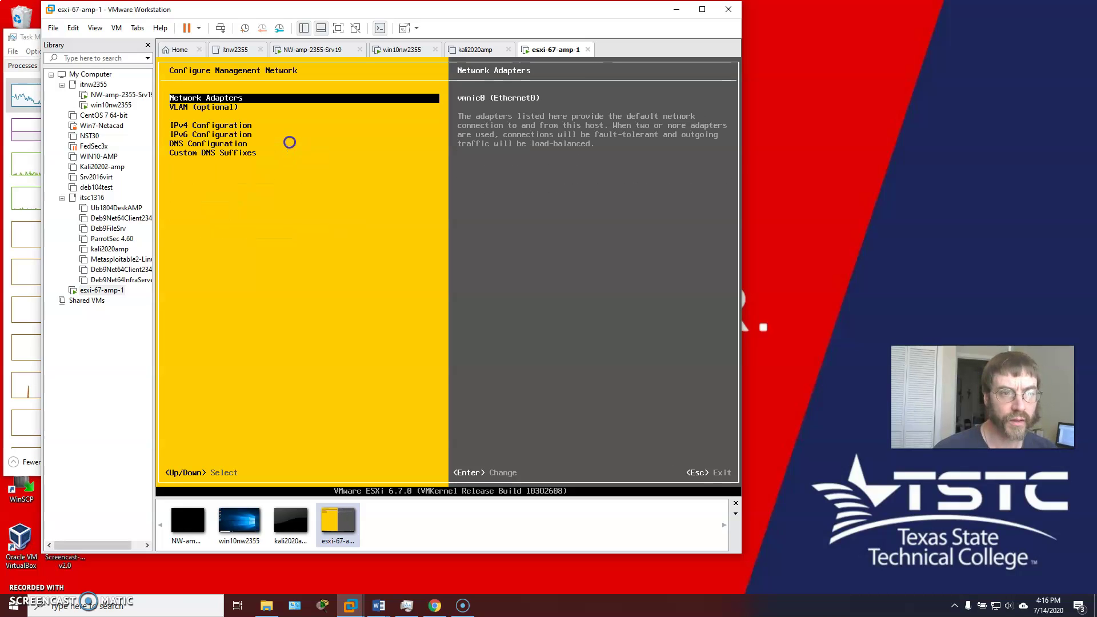
key("Return")
key("Down")
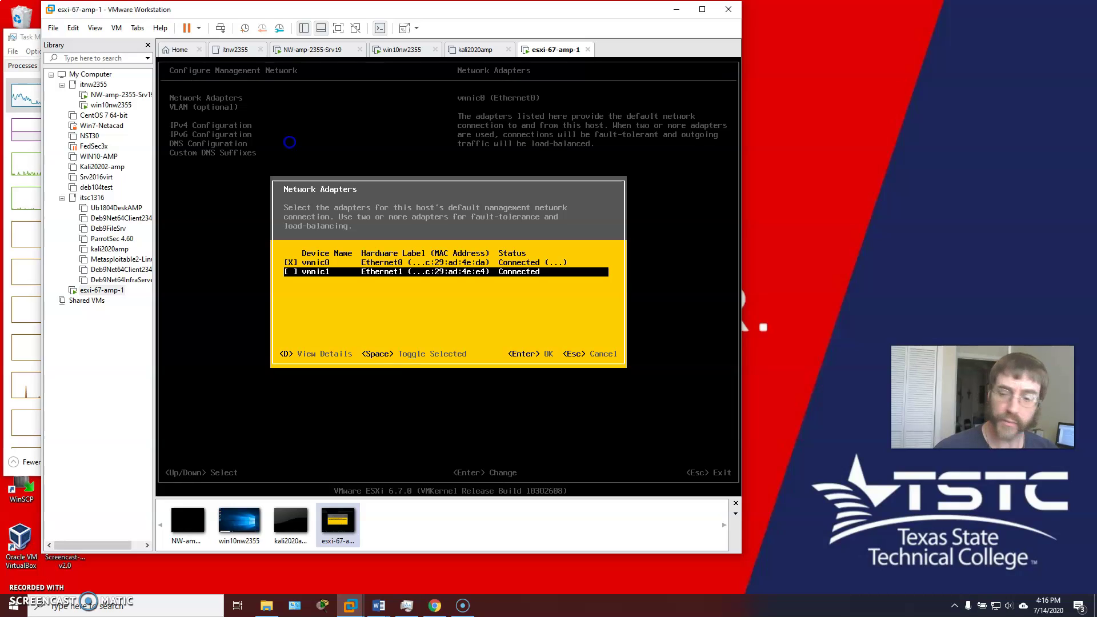
key("Up")
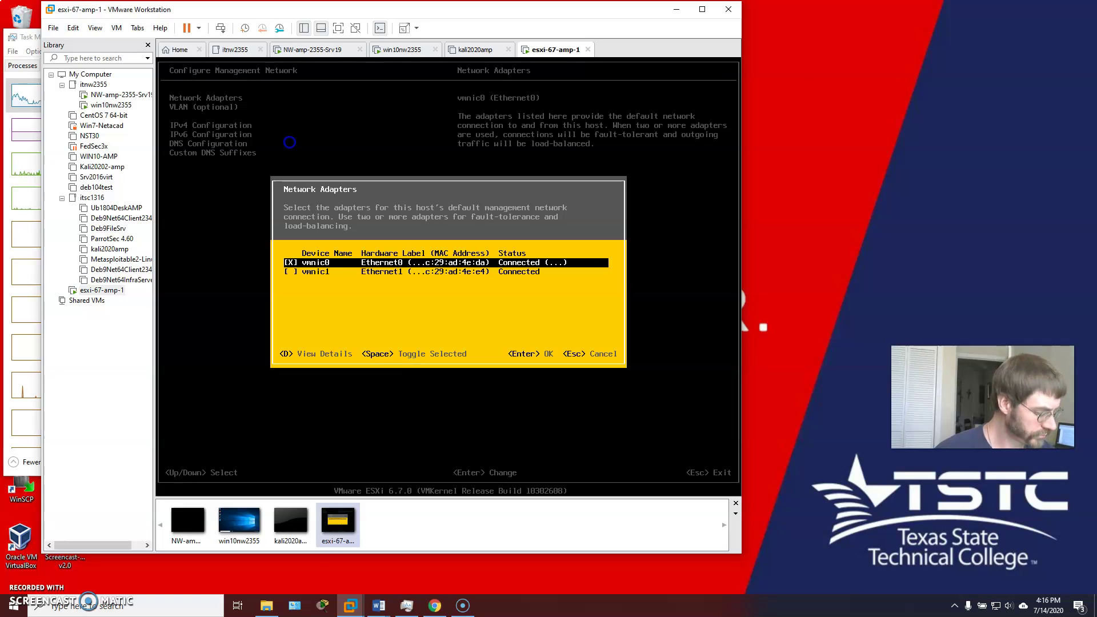
key("alt+Tab")
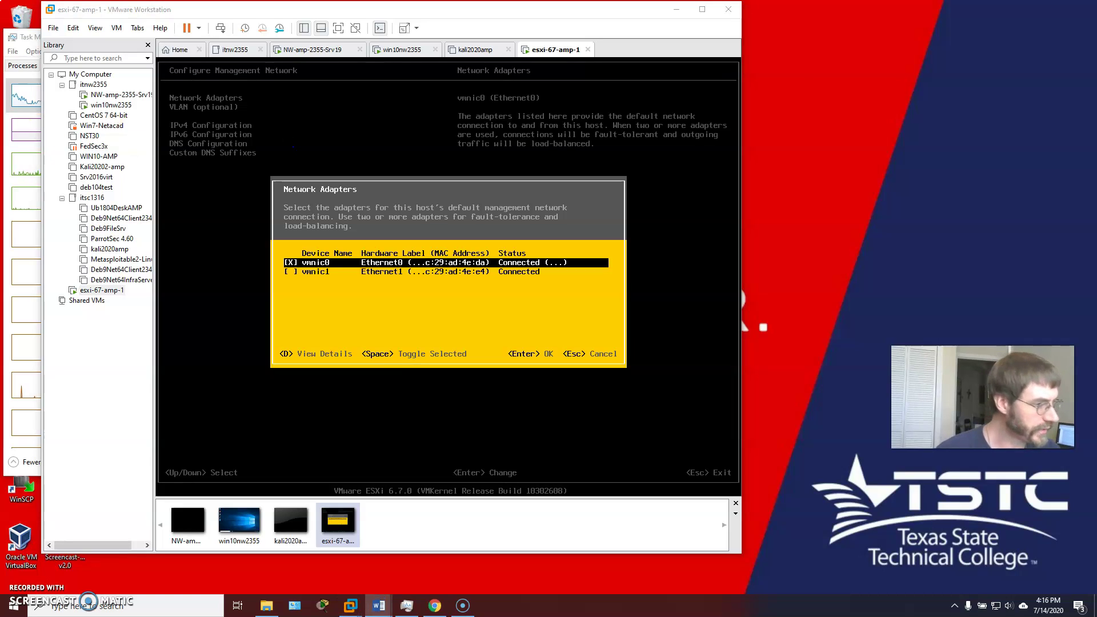
left_click(474, 267)
key("Down")
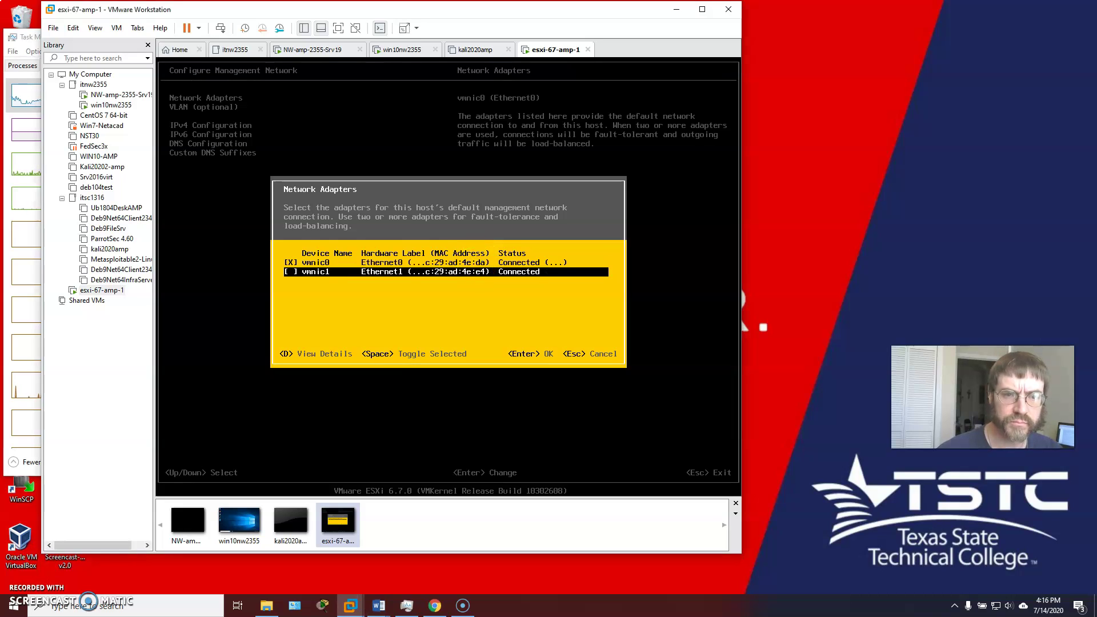
key("Up")
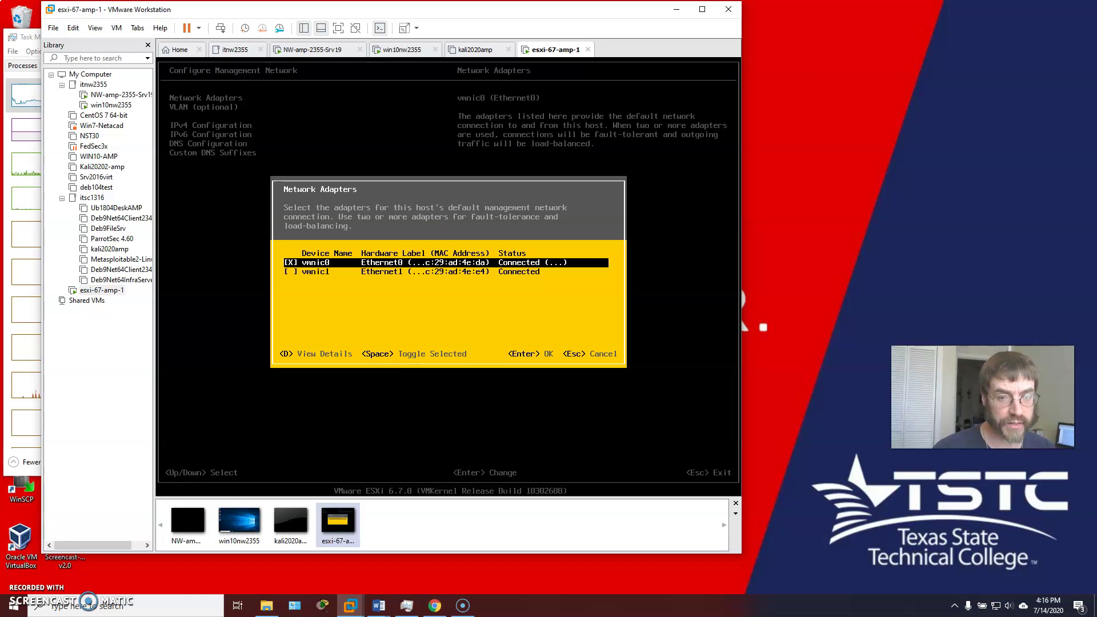
key("Return")
Review the management network's VLAN, IPv4, IPv6, DNS and custom DNS suffix settings
key("Down")
key("Down")
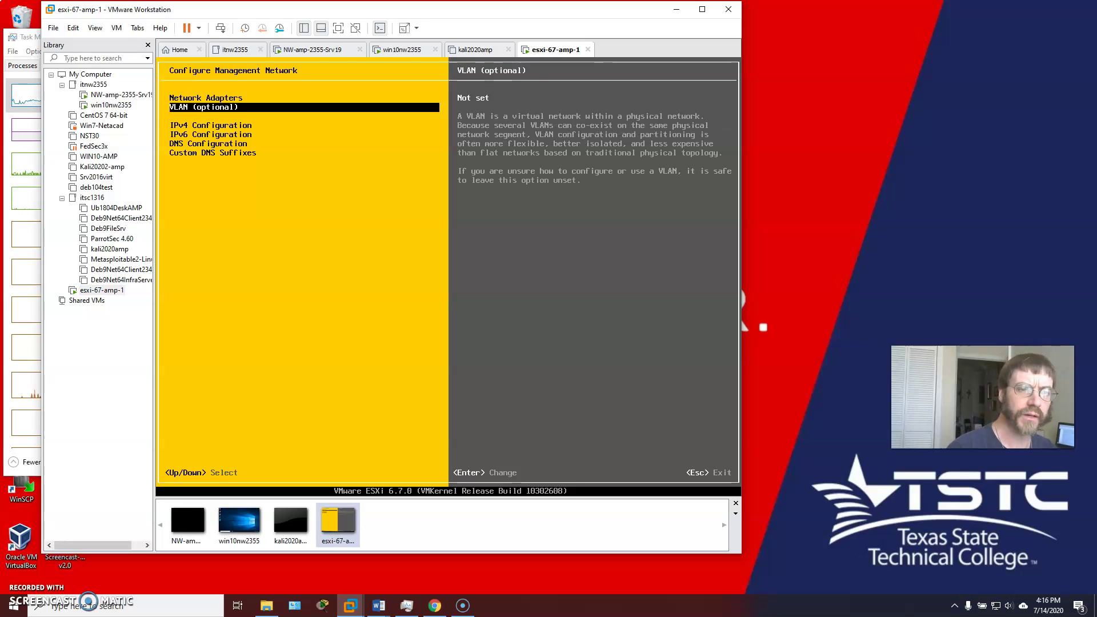
key("Return")
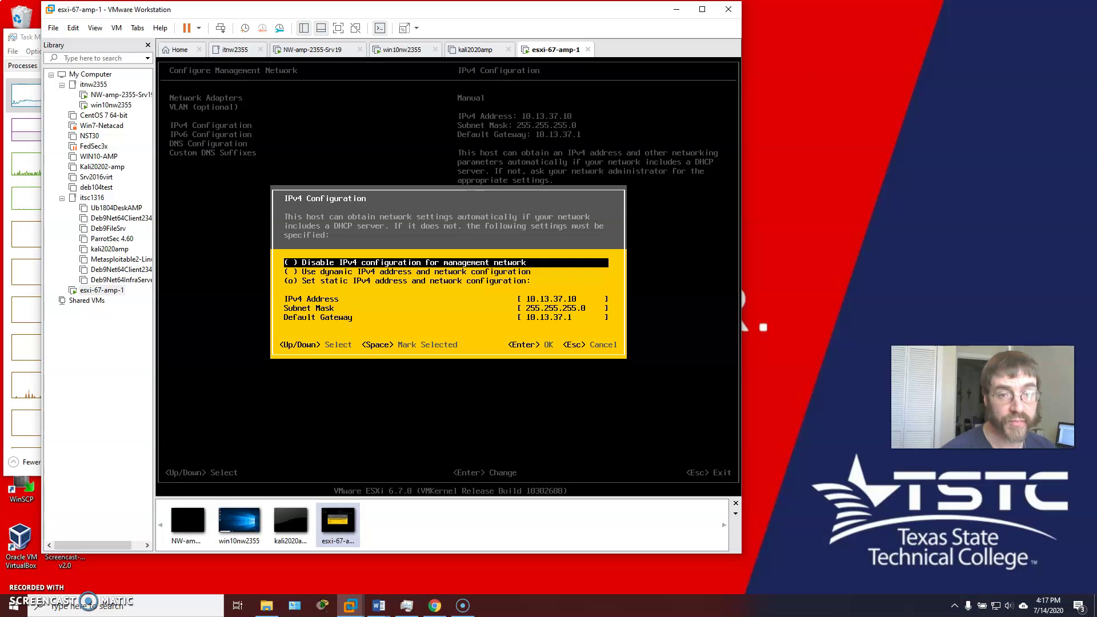
key("Escape")
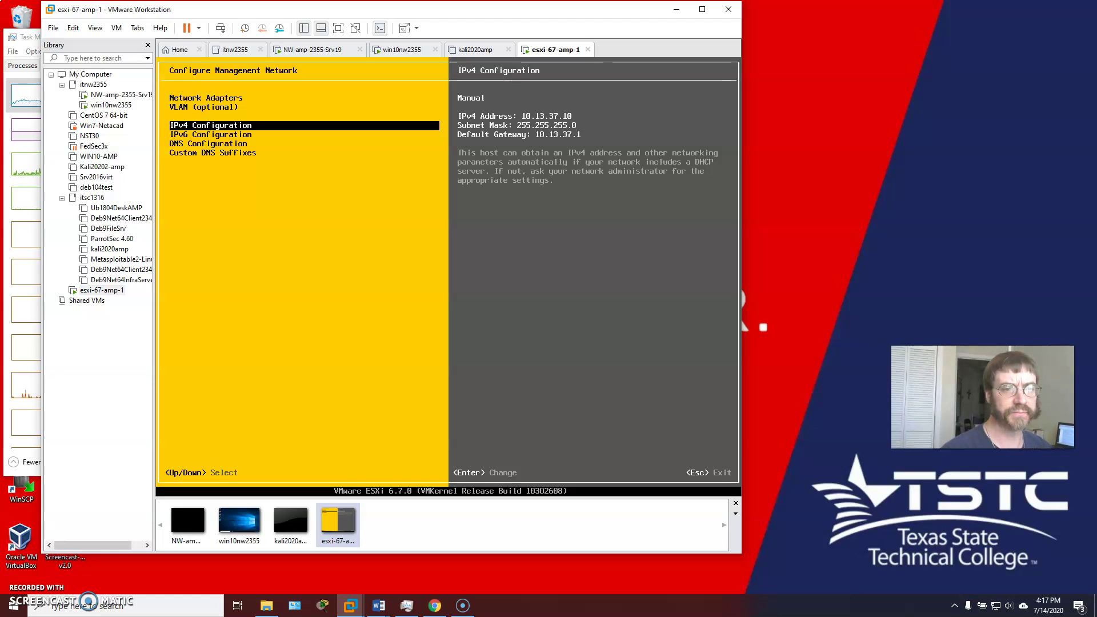
key("Down")
key("Down")
key("Down")
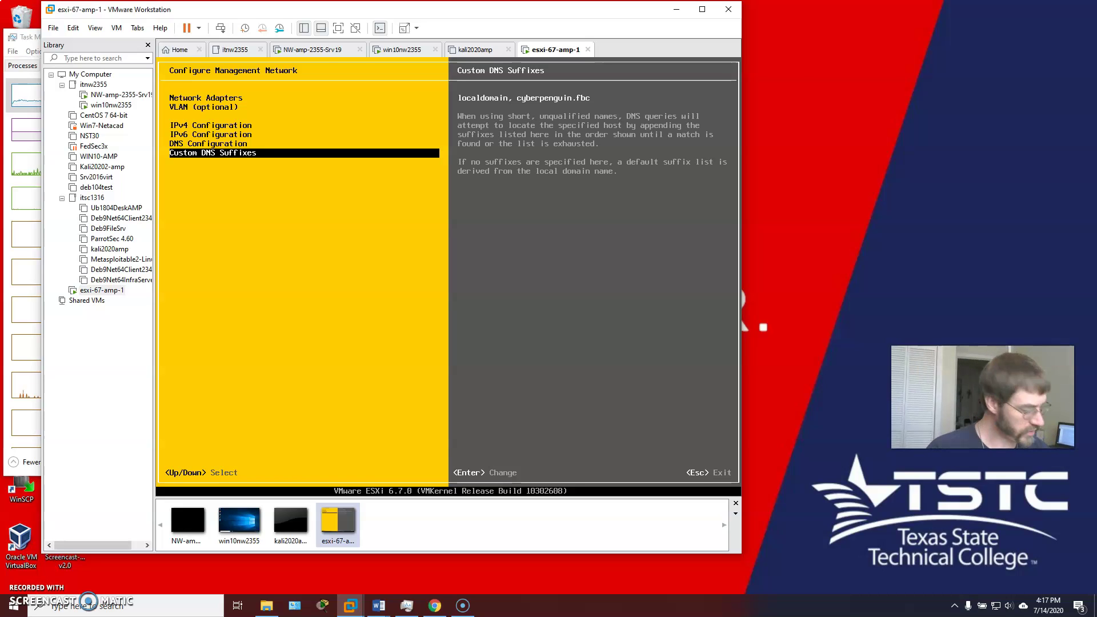
Switch to the win10nw2355 virtual machine and sign in to Windows
left_click(410, 50)
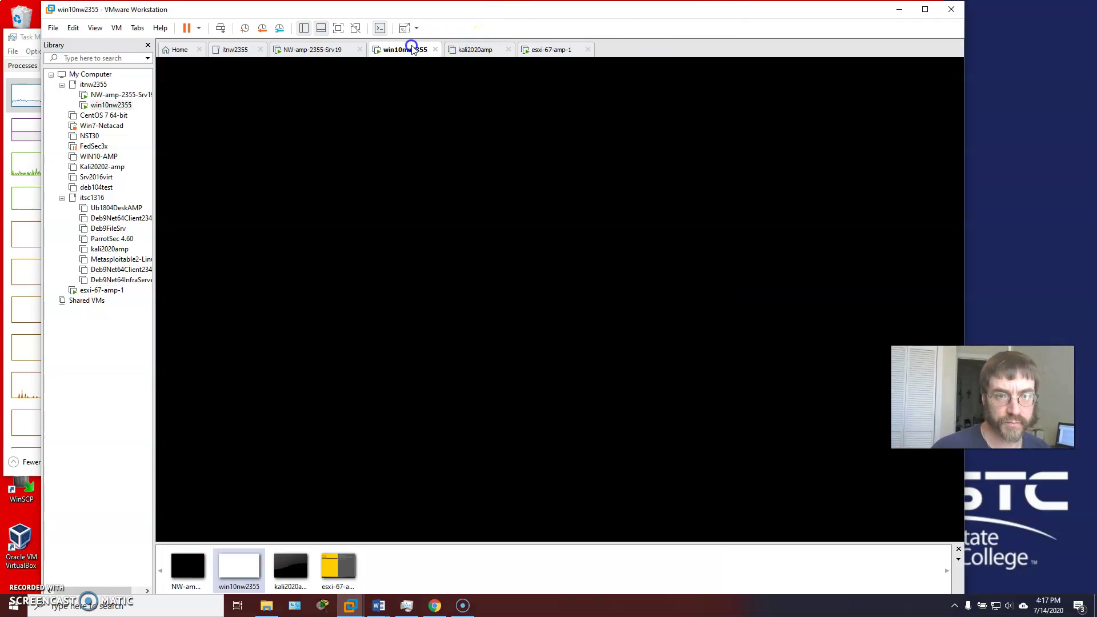
left_click(221, 28)
left_click(540, 354)
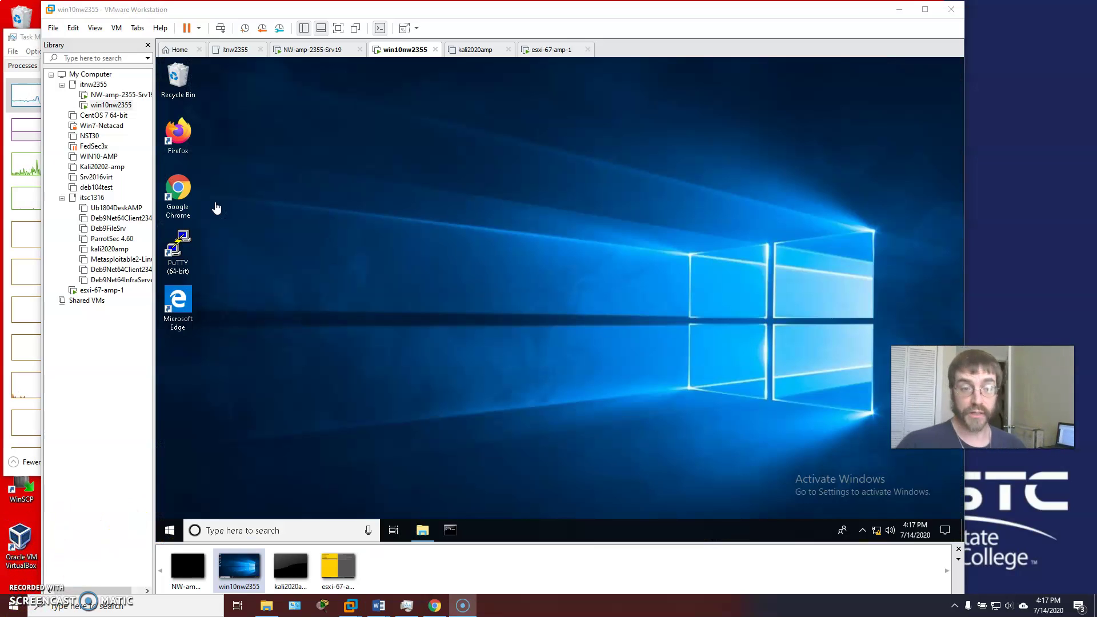
Open Google Chrome and load the bookmarked host 1 page, proceeding past the certificate warning to the ESXi login page
left_click(178, 193)
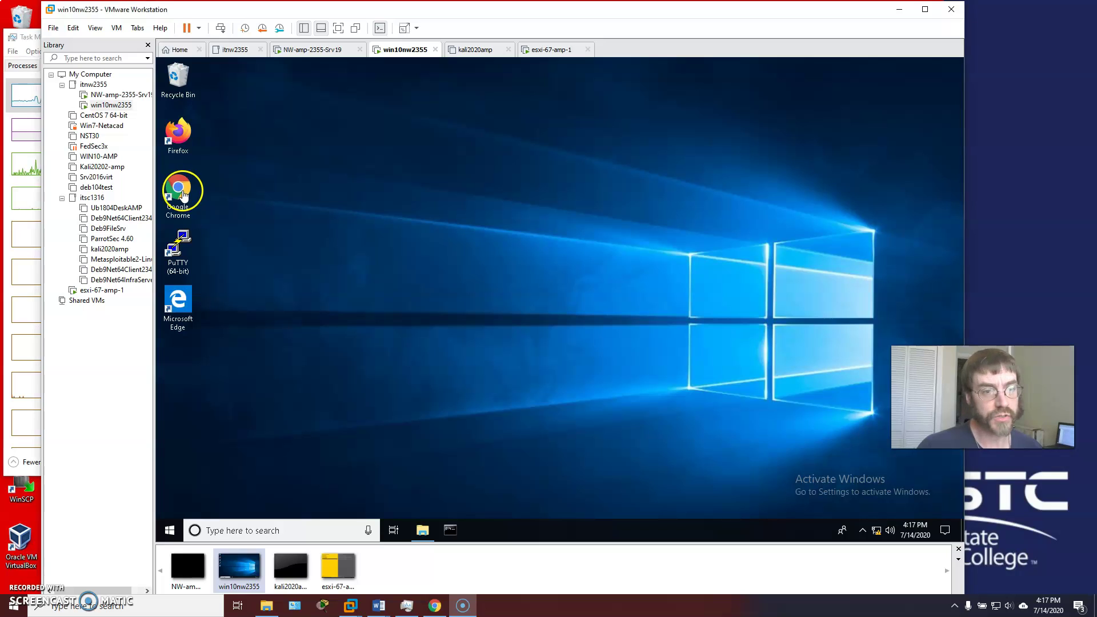
double_click(183, 195)
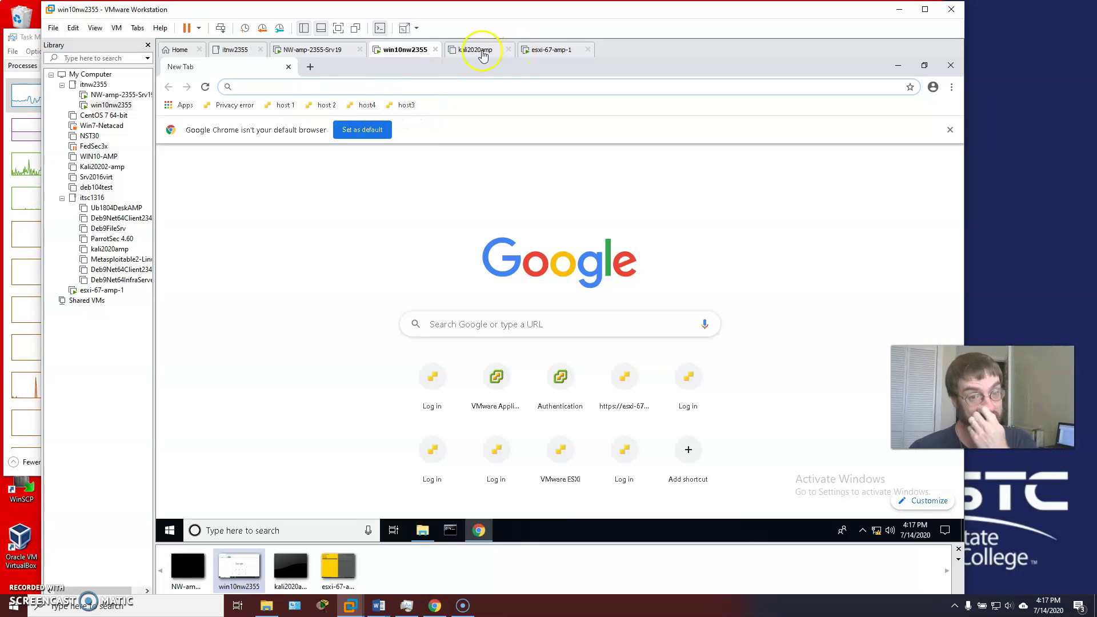
left_click(288, 107)
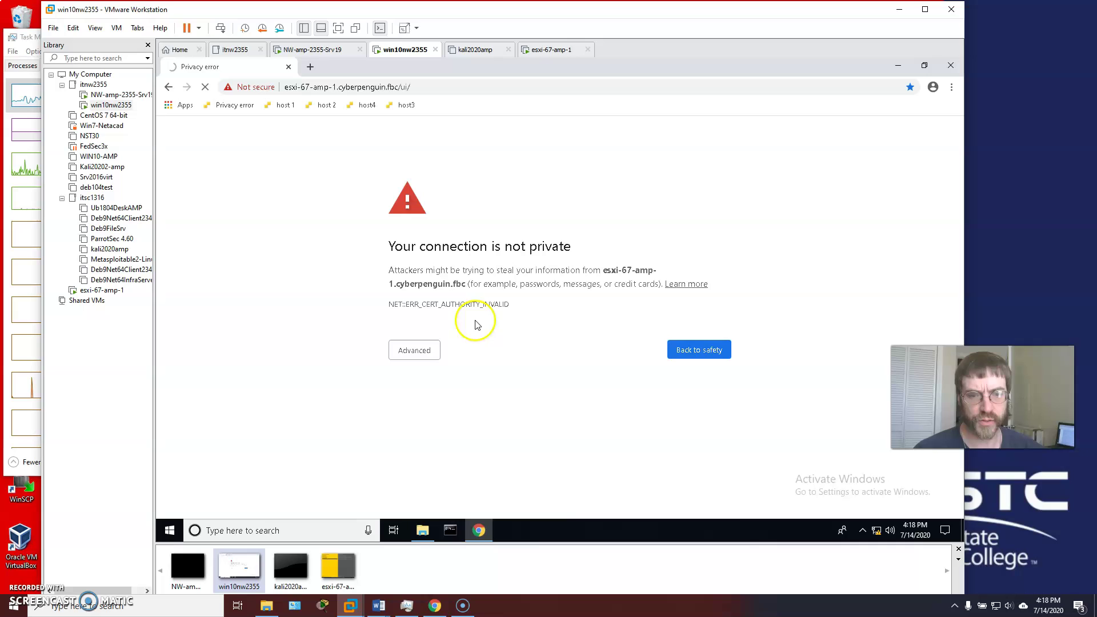
left_click(407, 349)
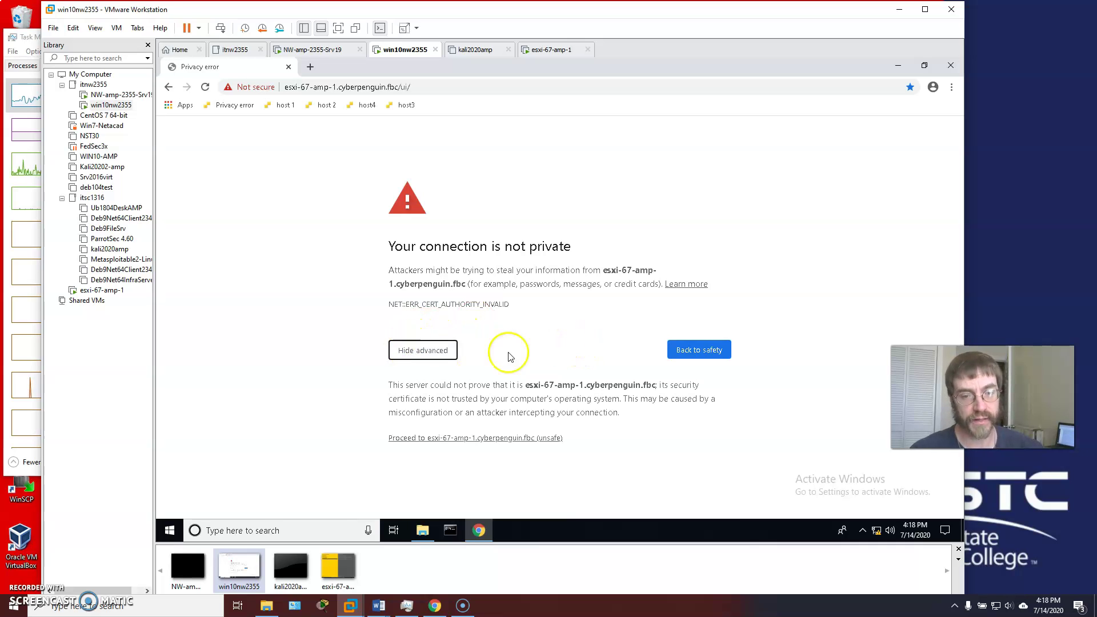
left_click(490, 438)
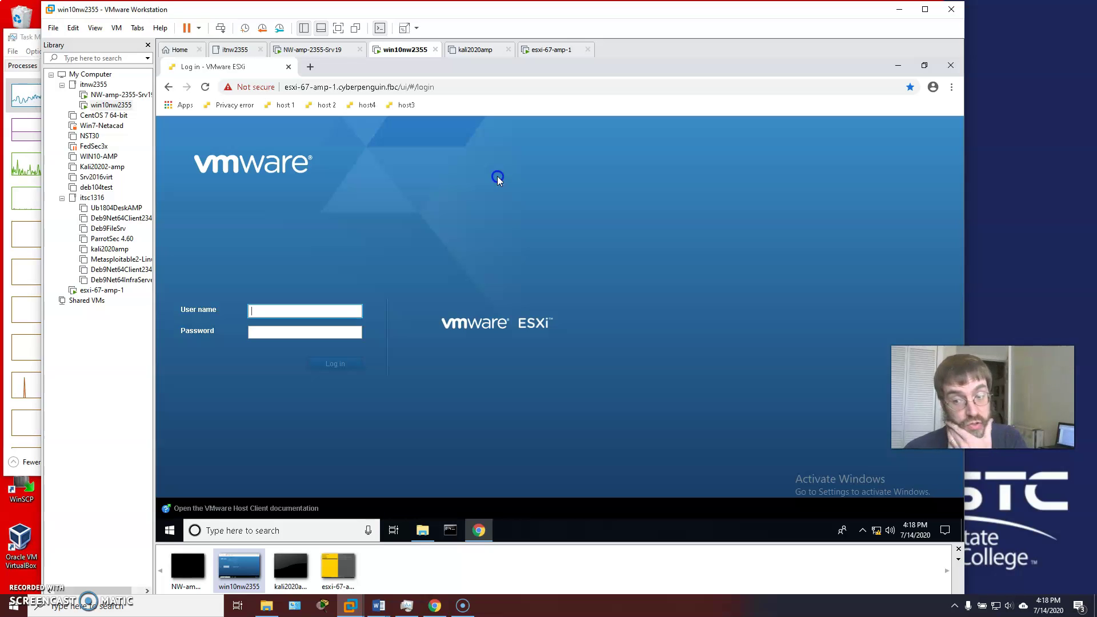
Log in to the ESXi host with the user name and account password, and opt out of the VMware Customer Experience Improvement Program
left_click(302, 309)
left_click(293, 333)
left_click(309, 332)
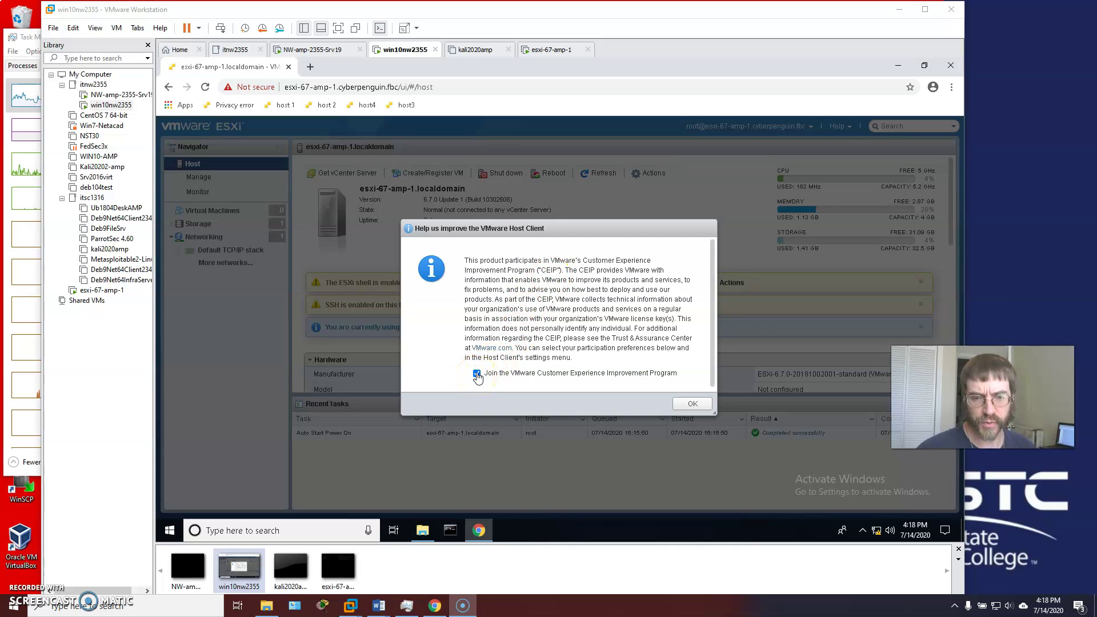
left_click(476, 374)
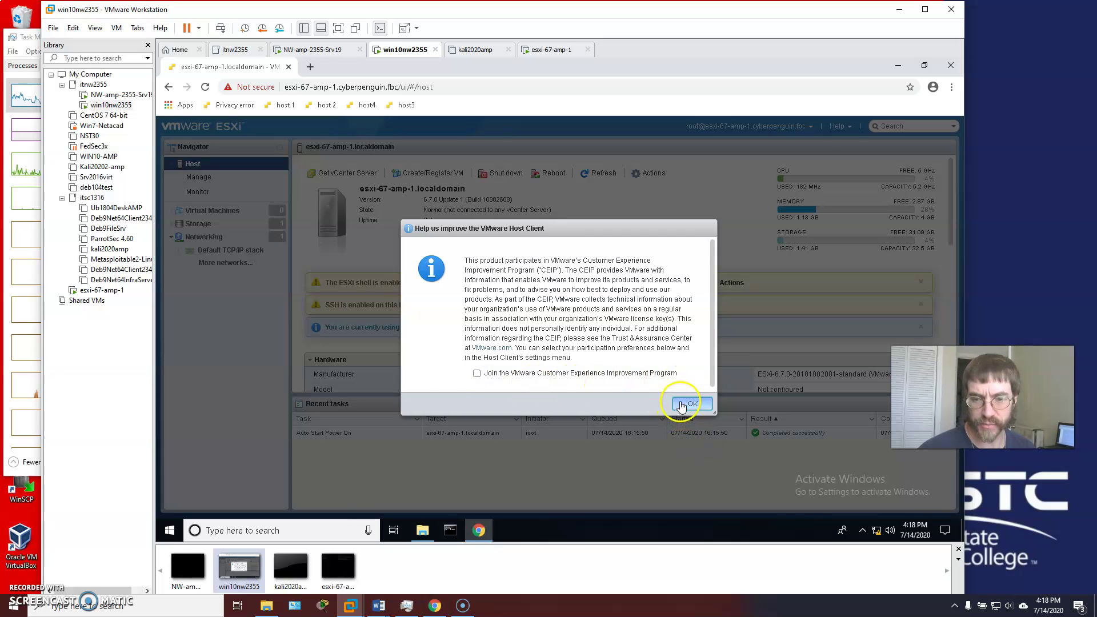
left_click(690, 404)
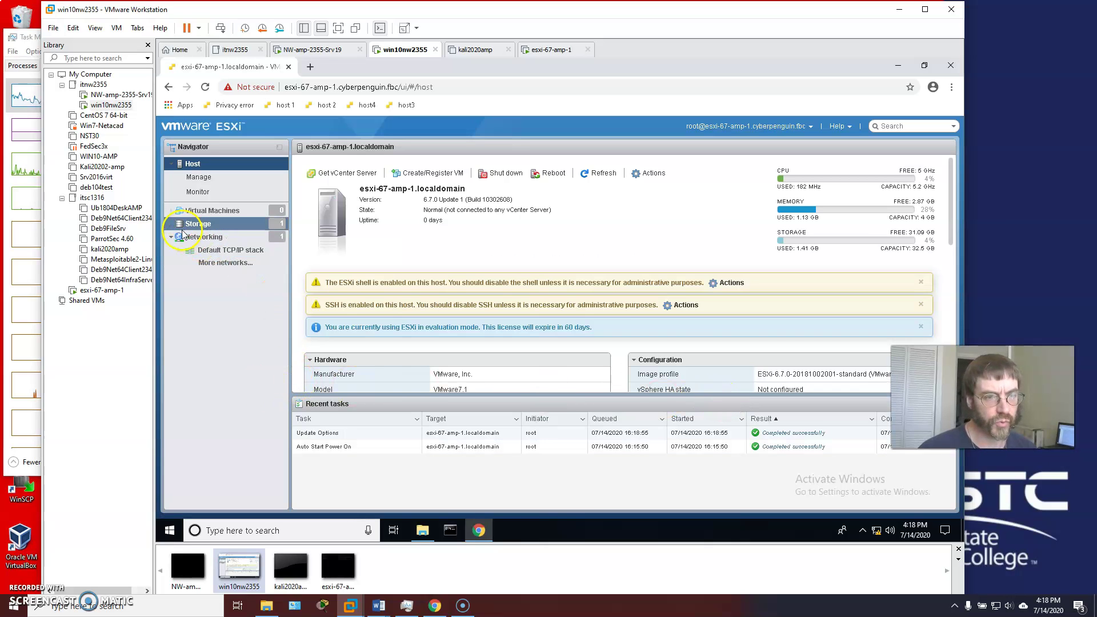
Review the ESXi host's datastores and storage devices, and look at the ISO images in the shared isos folder
left_click(200, 225)
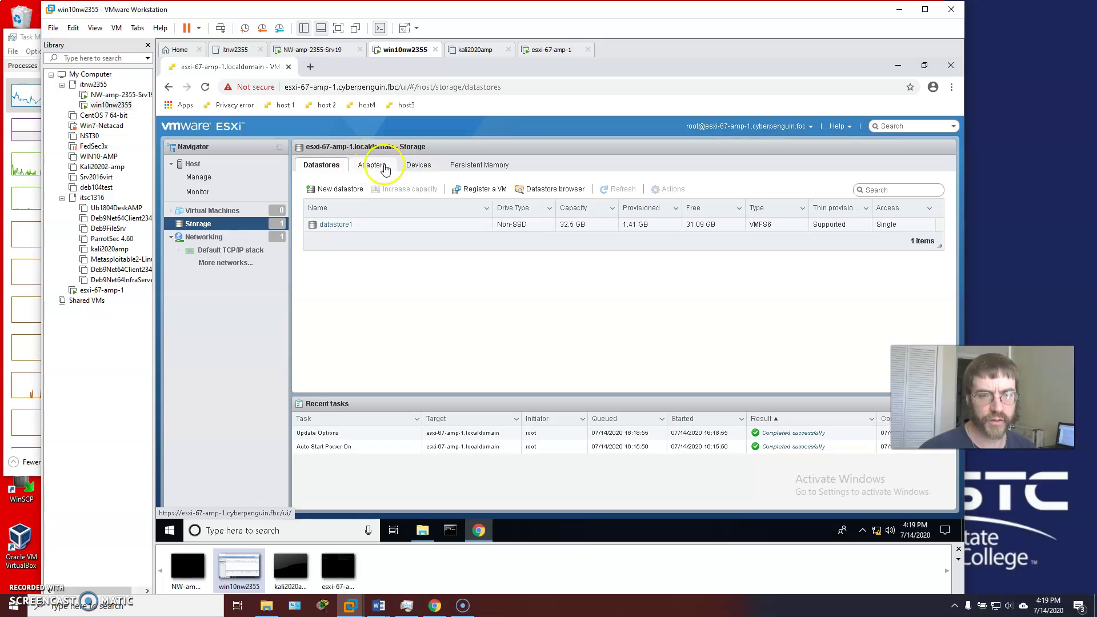
left_click(418, 165)
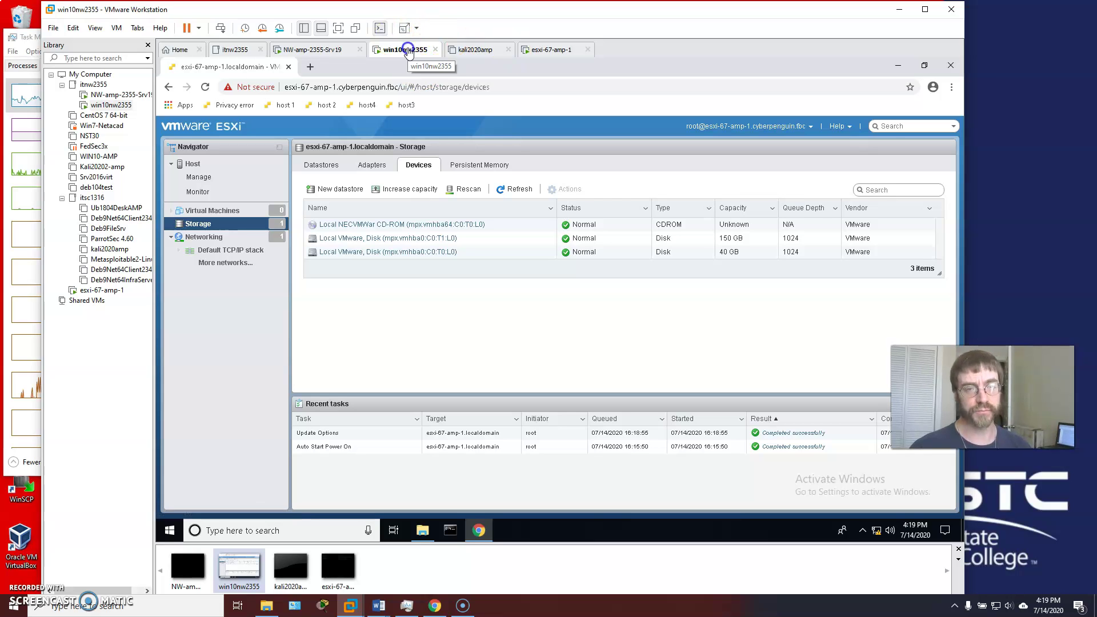
left_click(349, 329)
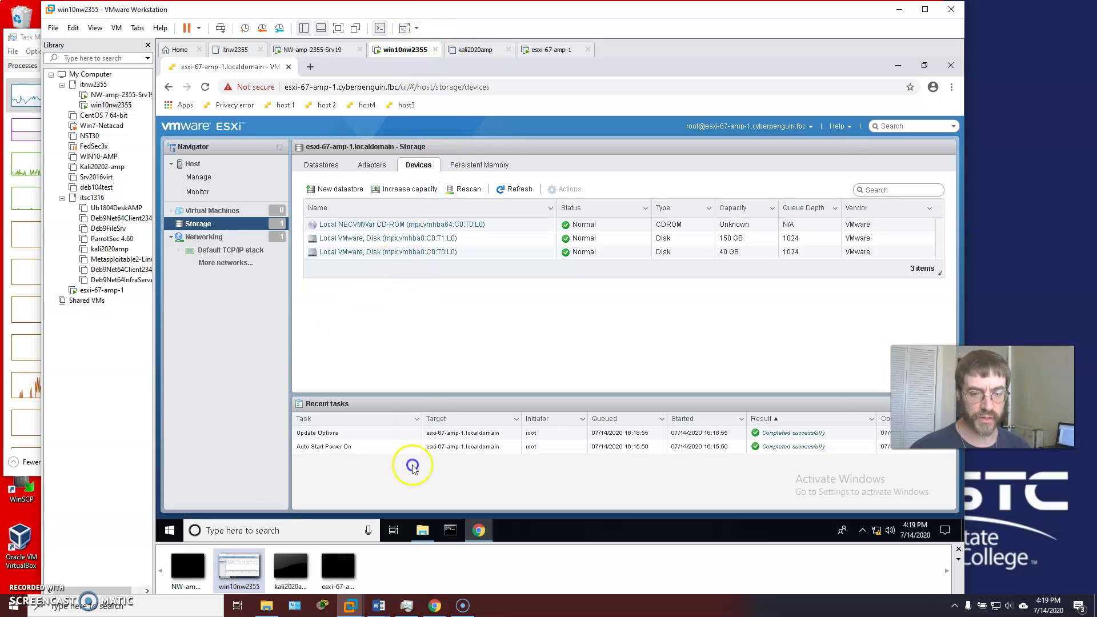
left_click(422, 531)
left_click_drag(475, 131, 568, 157)
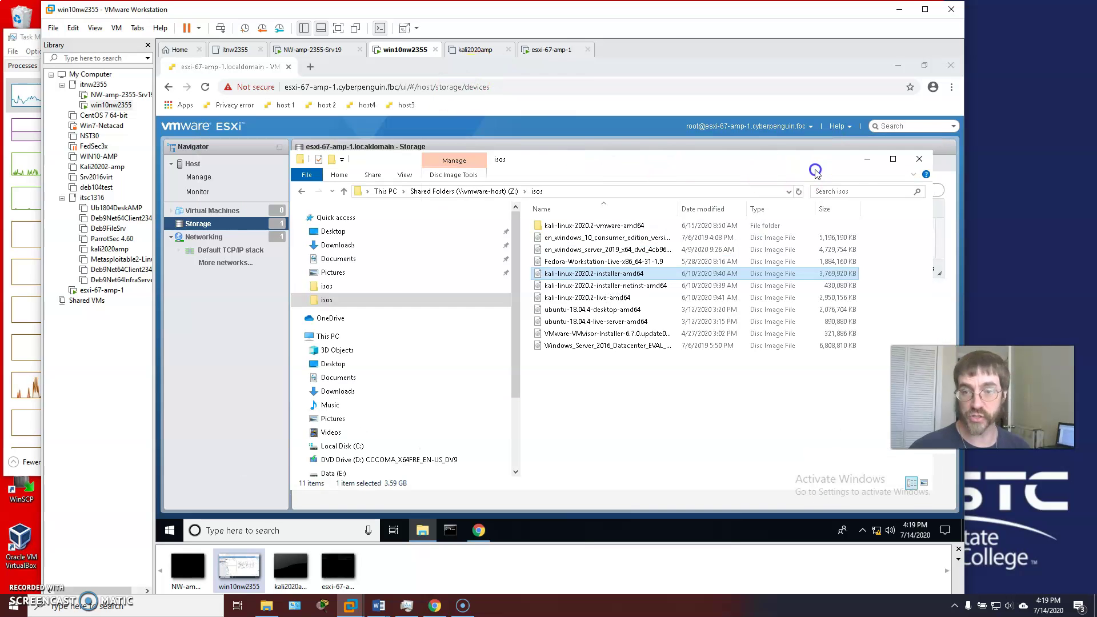
left_click(867, 159)
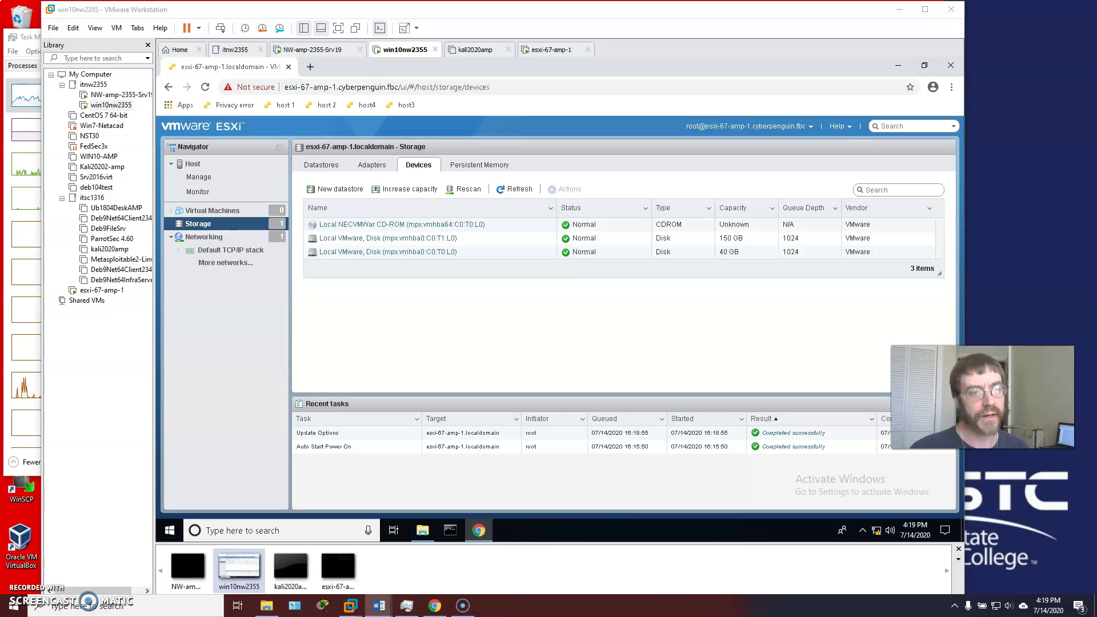
Return to the ESXi host's overview page and put the host in maintenance mode
left_click(169, 166)
left_click(198, 165)
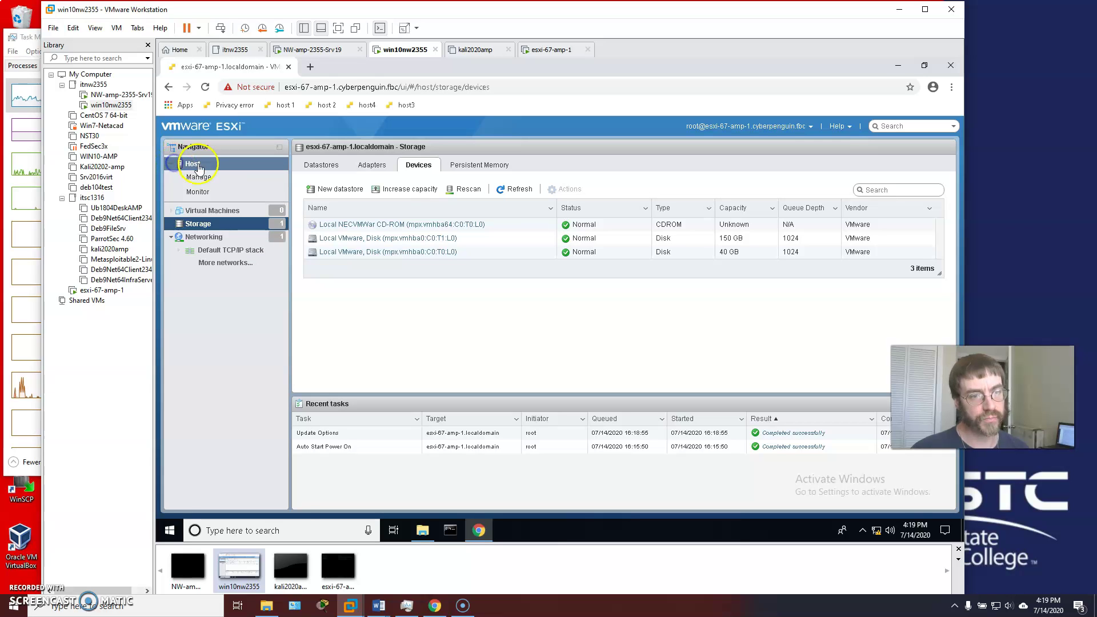
left_click(240, 178)
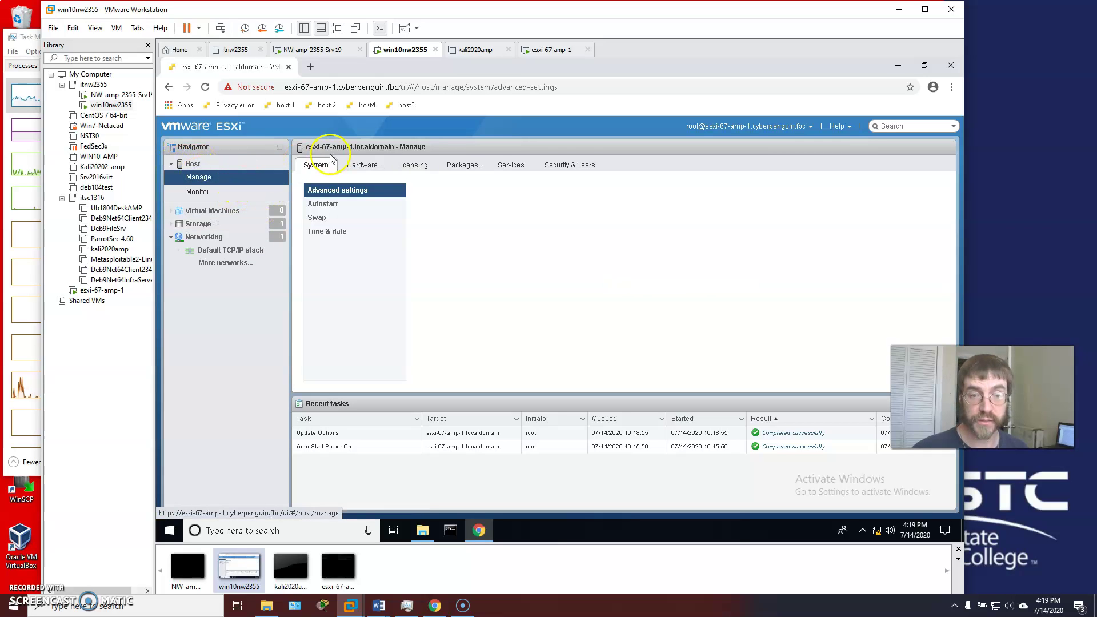
left_click(312, 172)
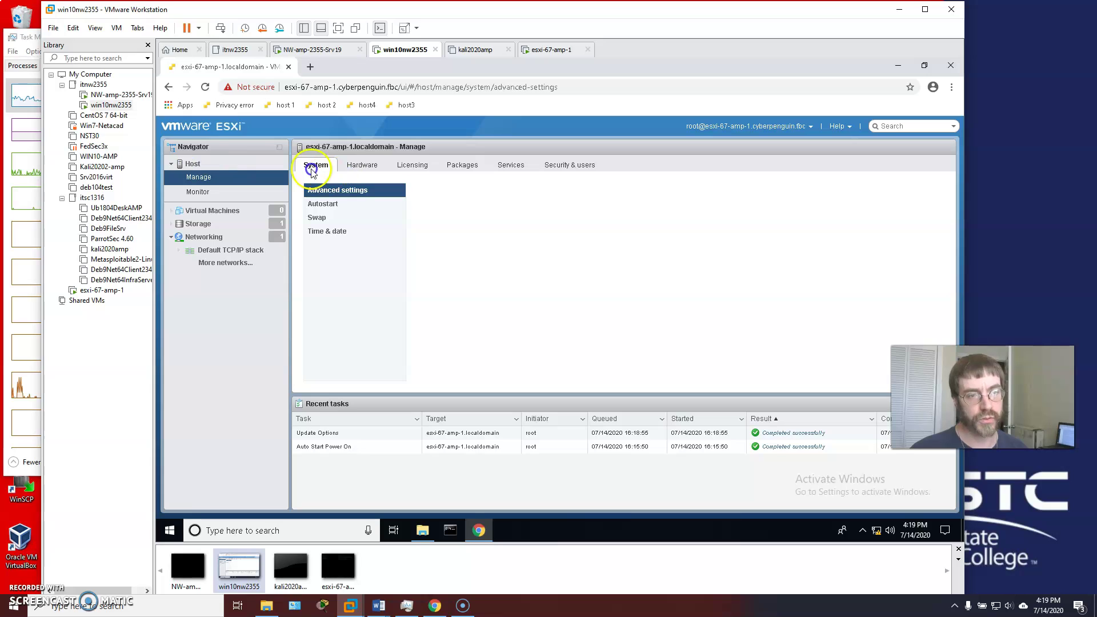
left_click(270, 163)
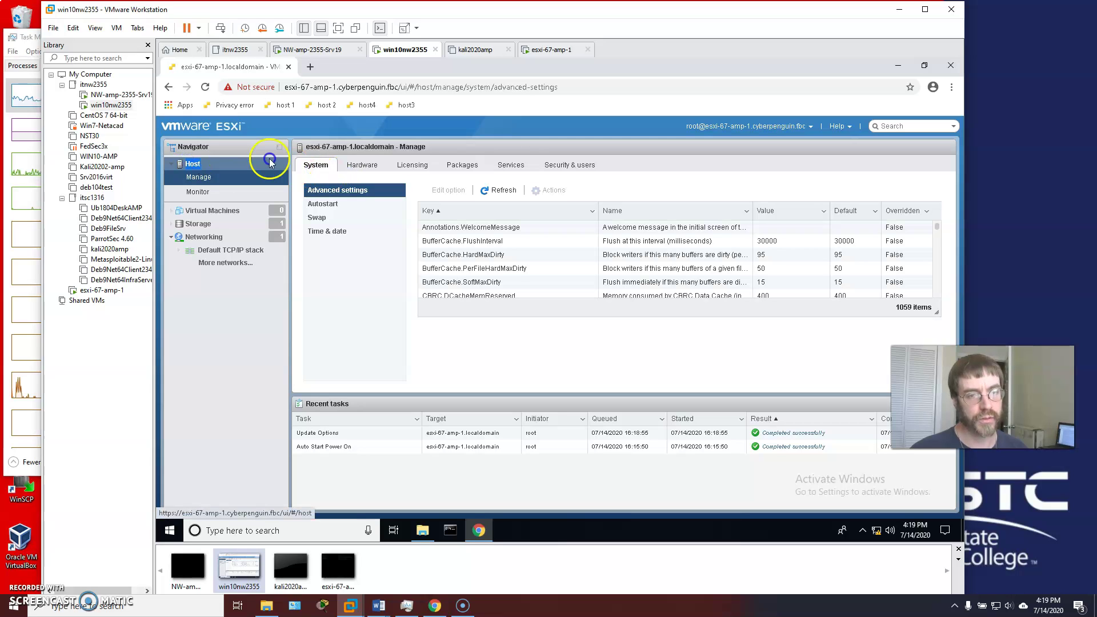
left_click(216, 154)
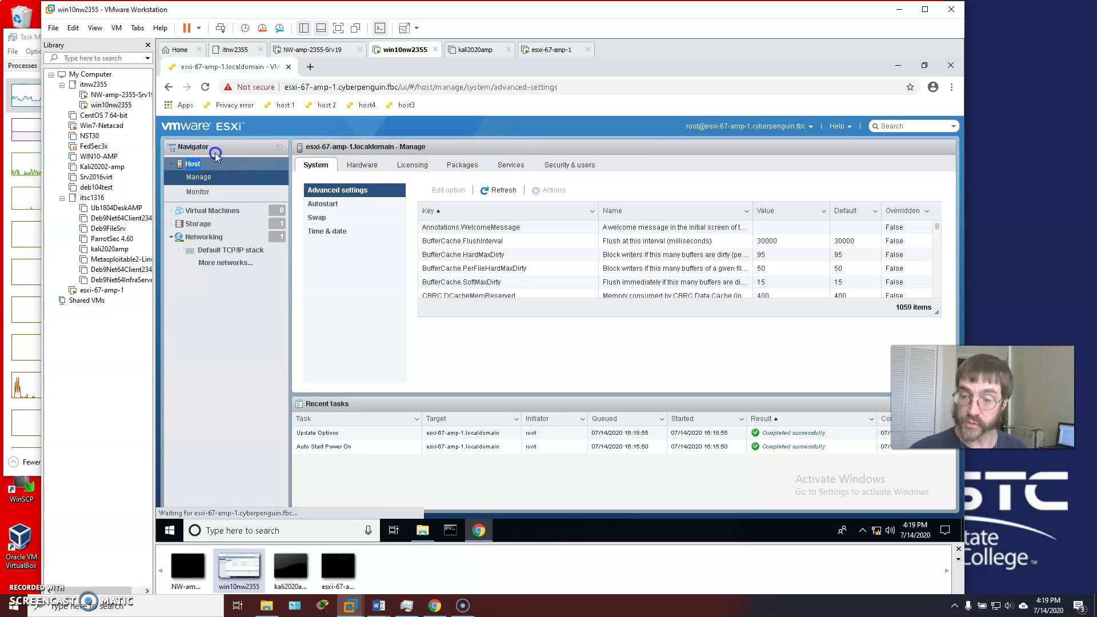
left_click(391, 162)
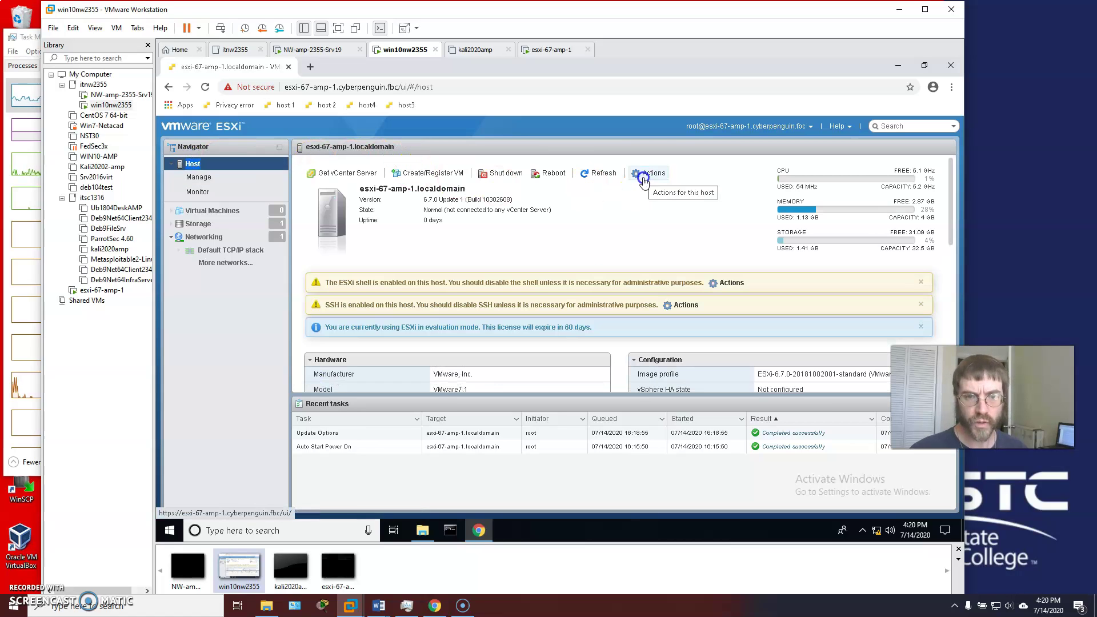
left_click(644, 178)
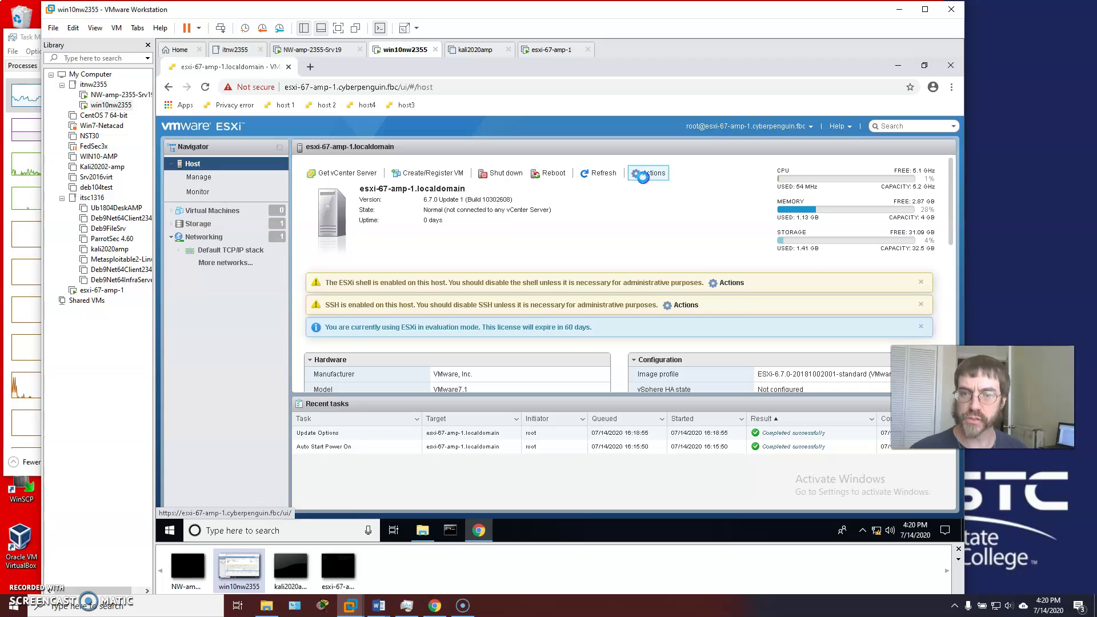
left_click(686, 280)
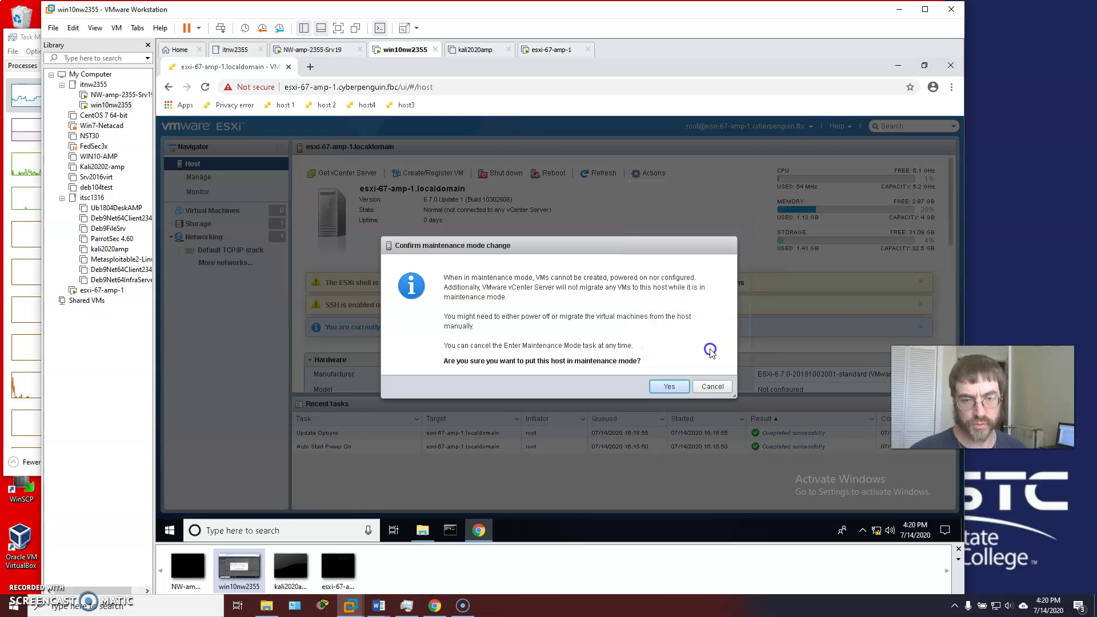
left_click(673, 387)
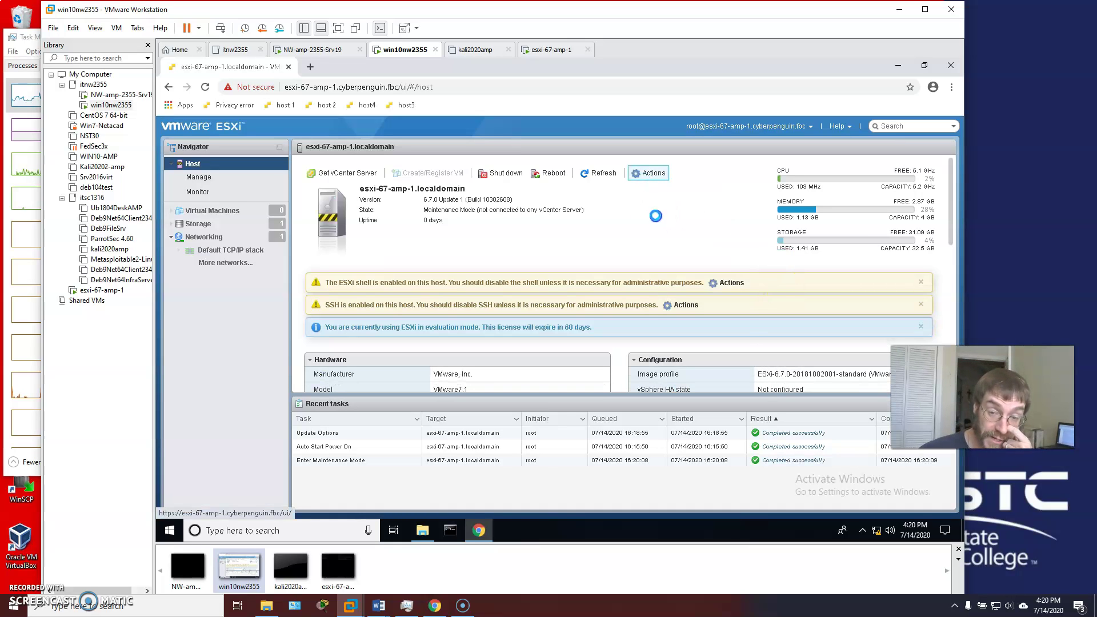
Shut down the ESXi host from its web interface
left_click(650, 173)
mouse_move(676, 295)
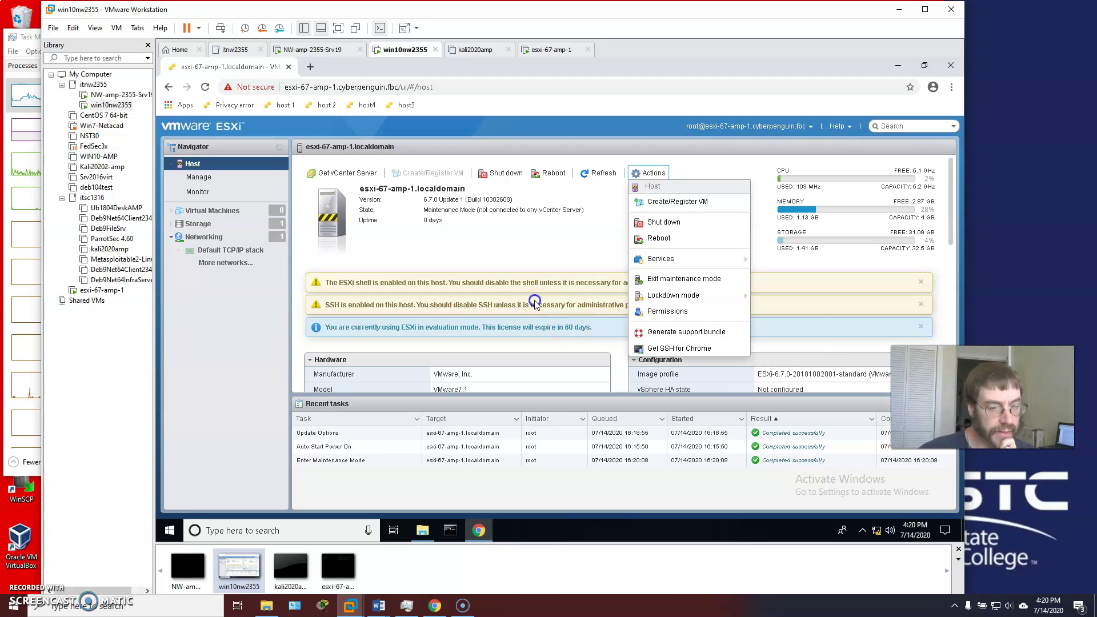
left_click(649, 173)
left_click(503, 180)
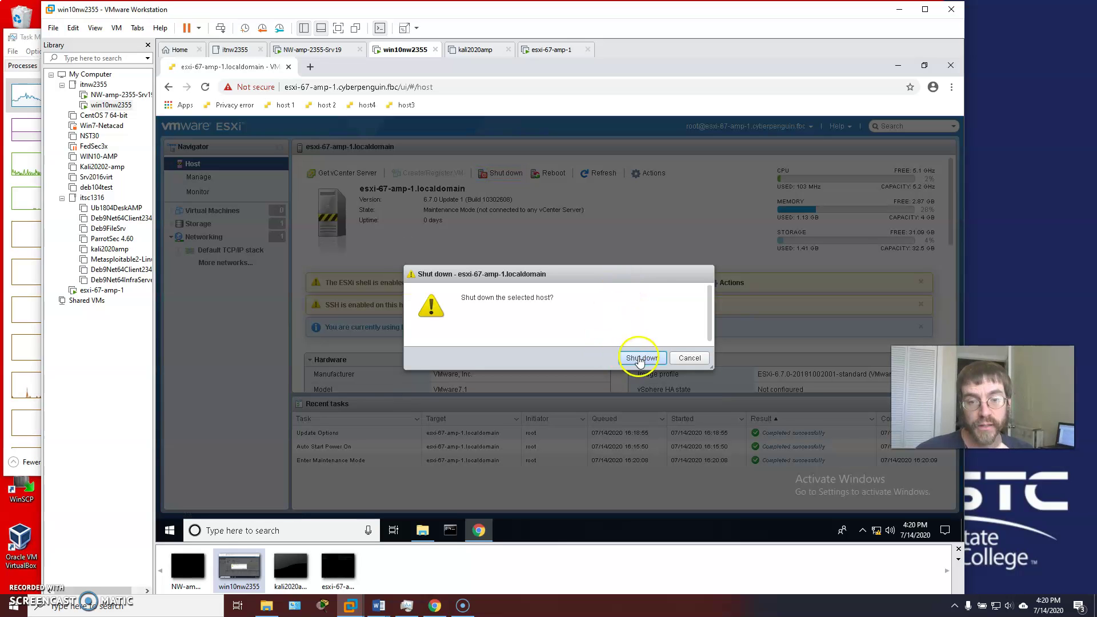
left_click(641, 358)
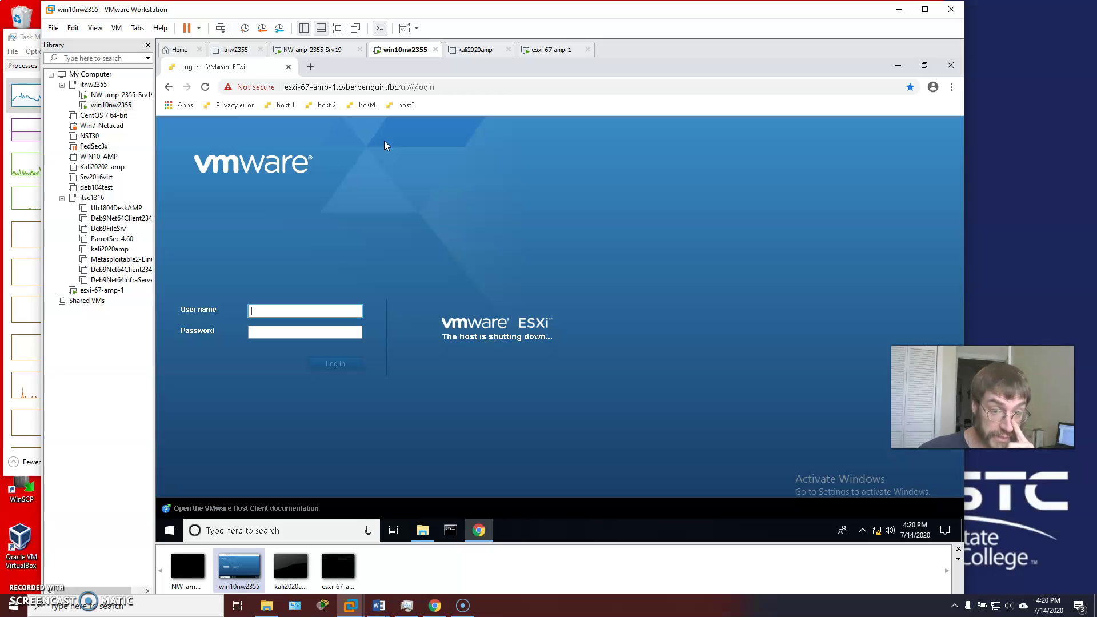
left_click(117, 28)
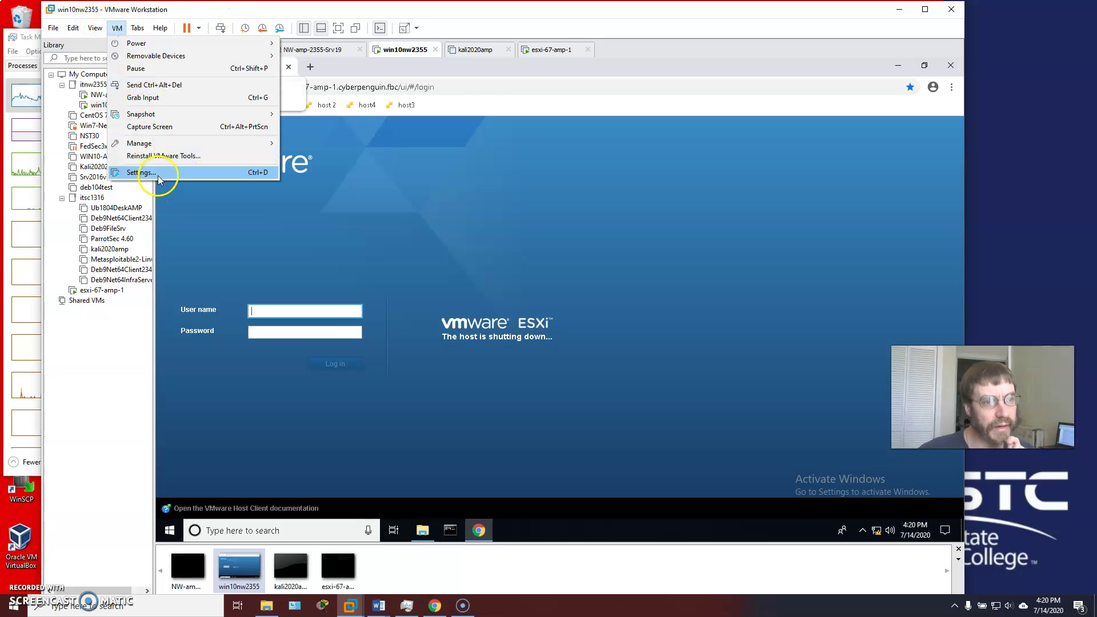
left_click(307, 166)
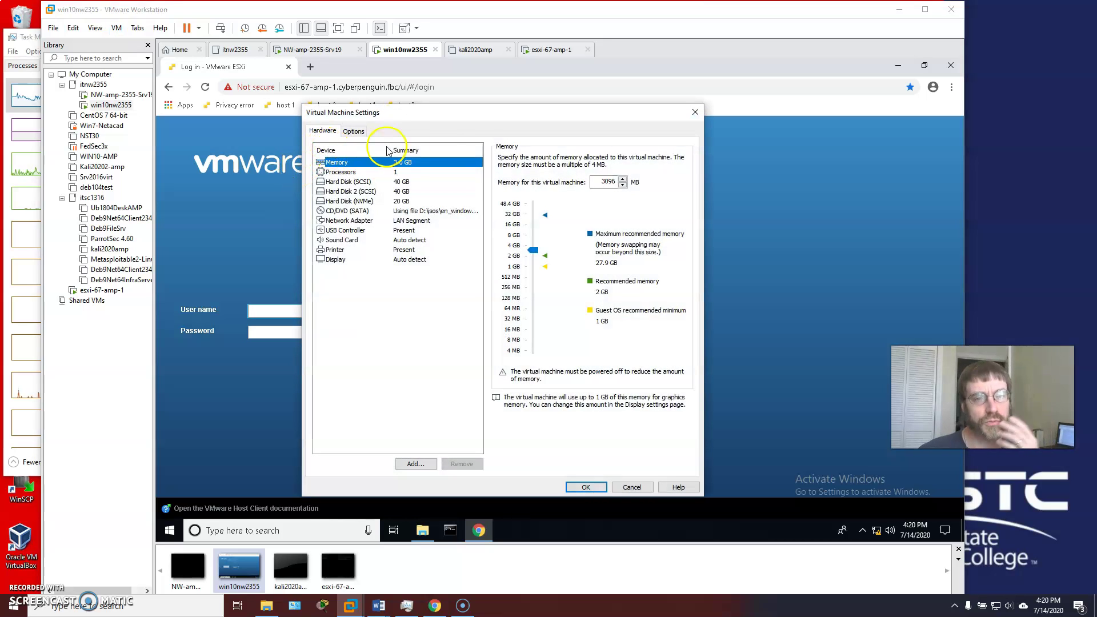
left_click(695, 112)
Set the esxi-67-amp-1 virtual machine's snapshot option for powering off to Ask me
left_click(557, 50)
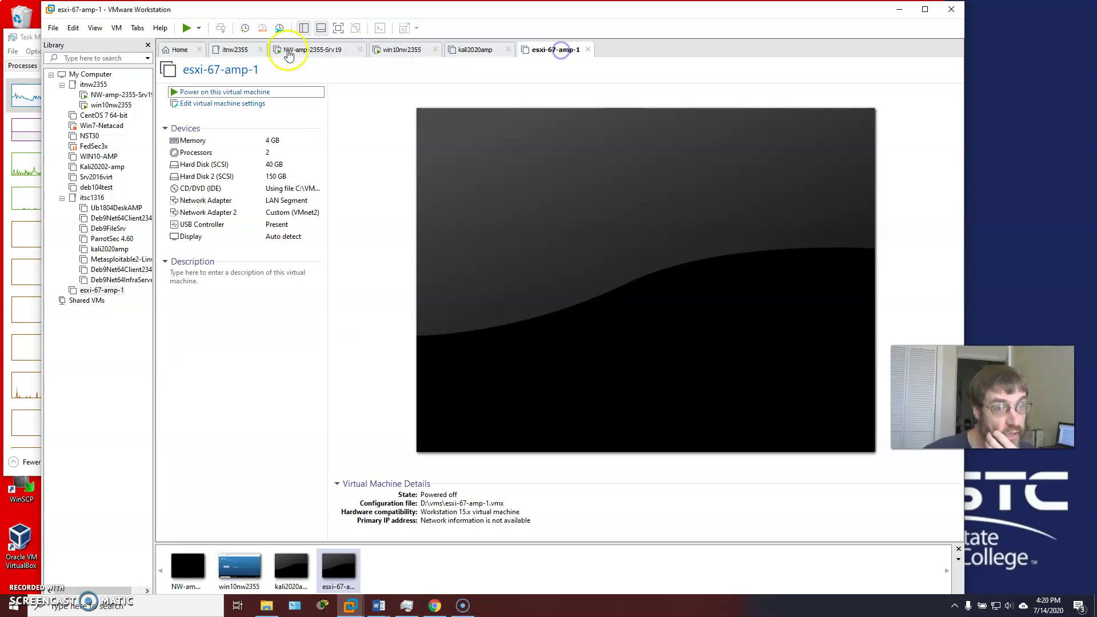
left_click(219, 106)
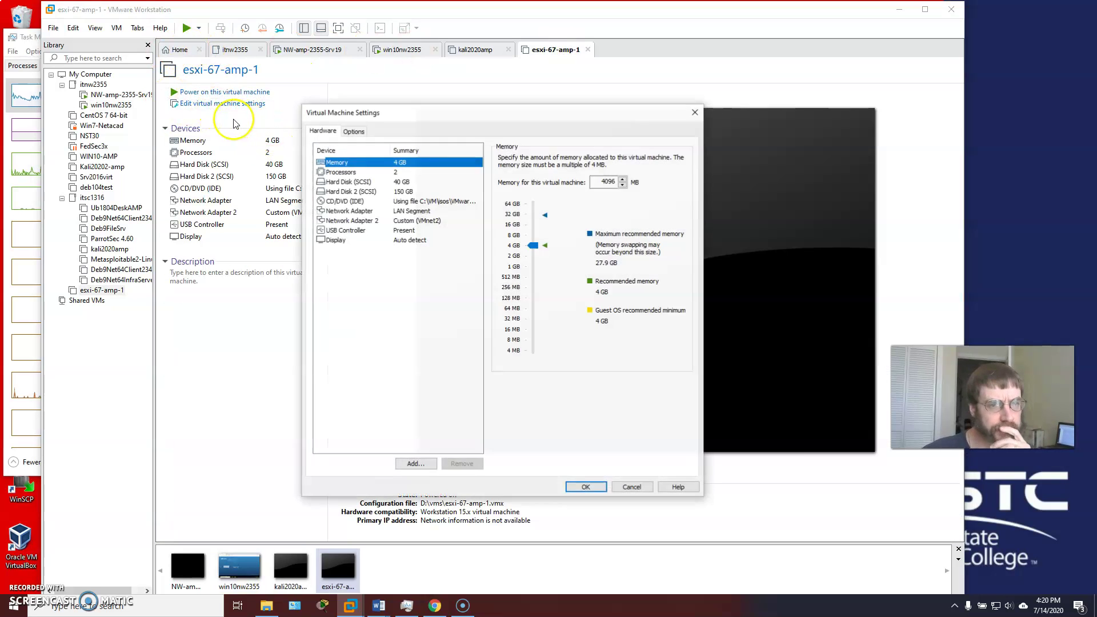
left_click(354, 131)
left_click(338, 191)
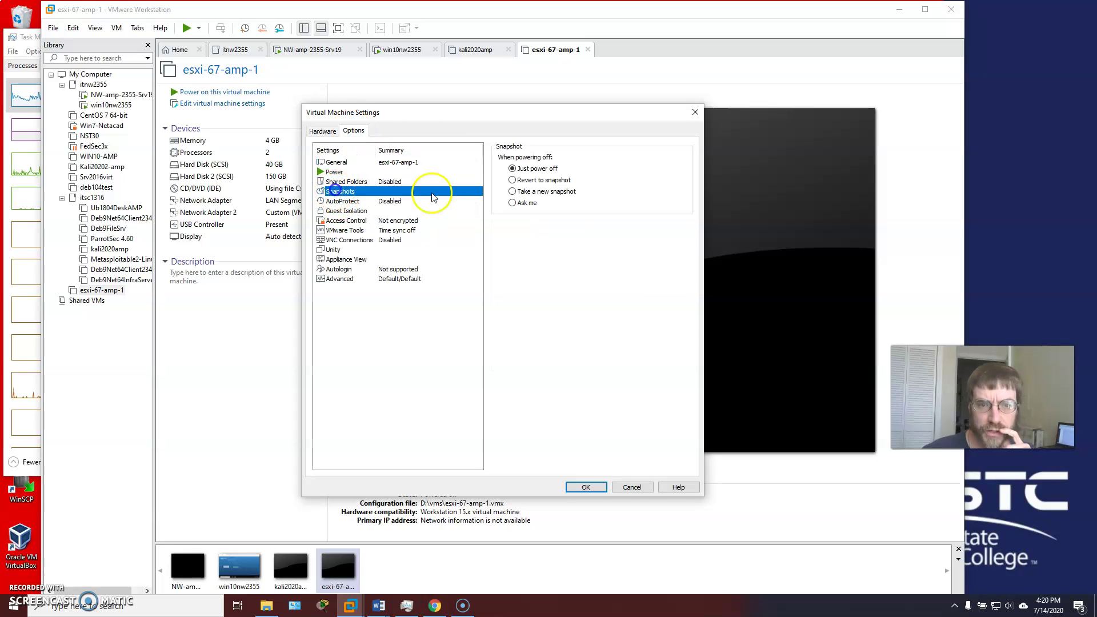
left_click(512, 203)
left_click(585, 487)
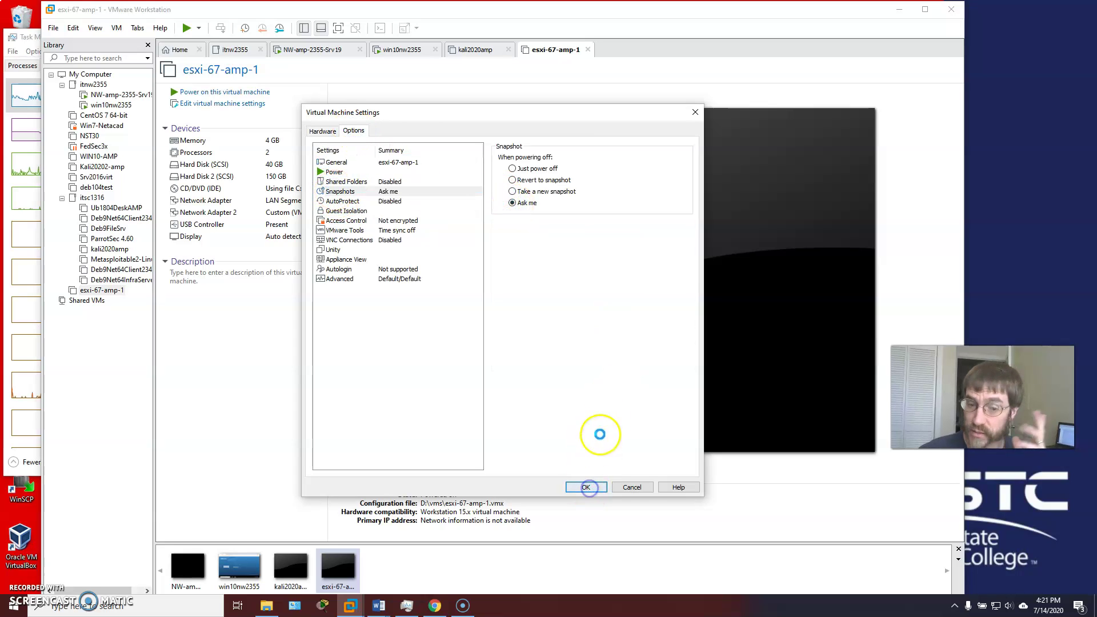